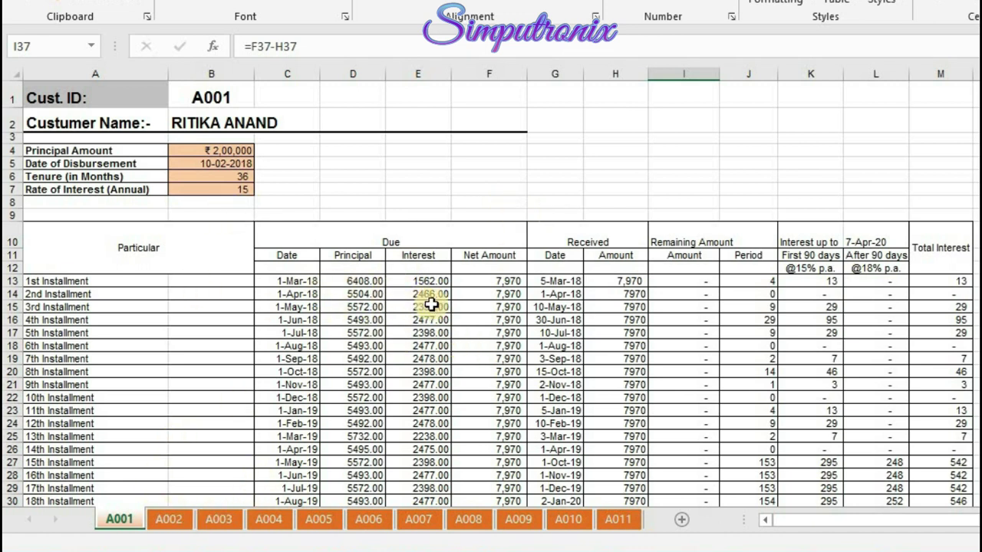
Scroll through the current loan sheet, then view the A002 and A003 customer sheets.
scroll(477, 300, "down", 2)
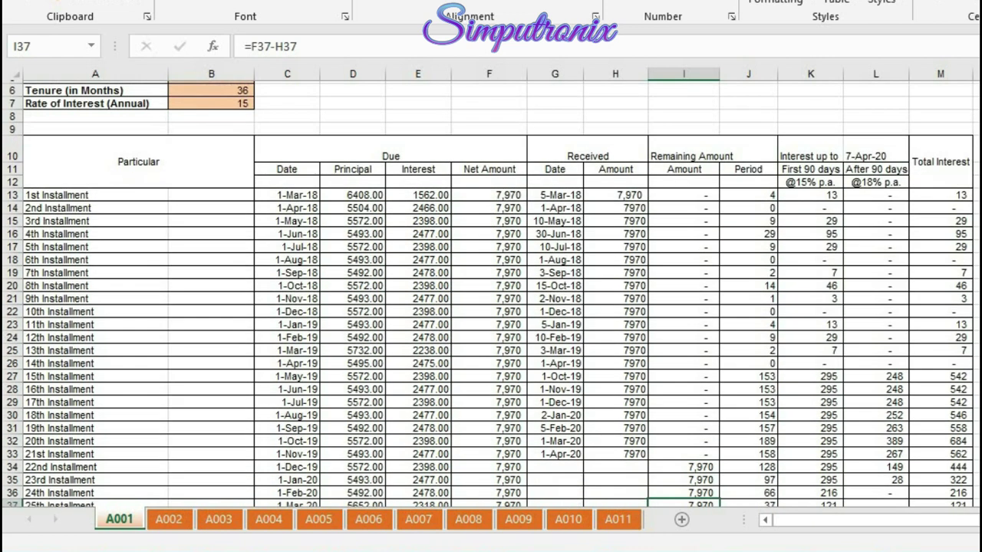
scroll(522, 337, "down", 1)
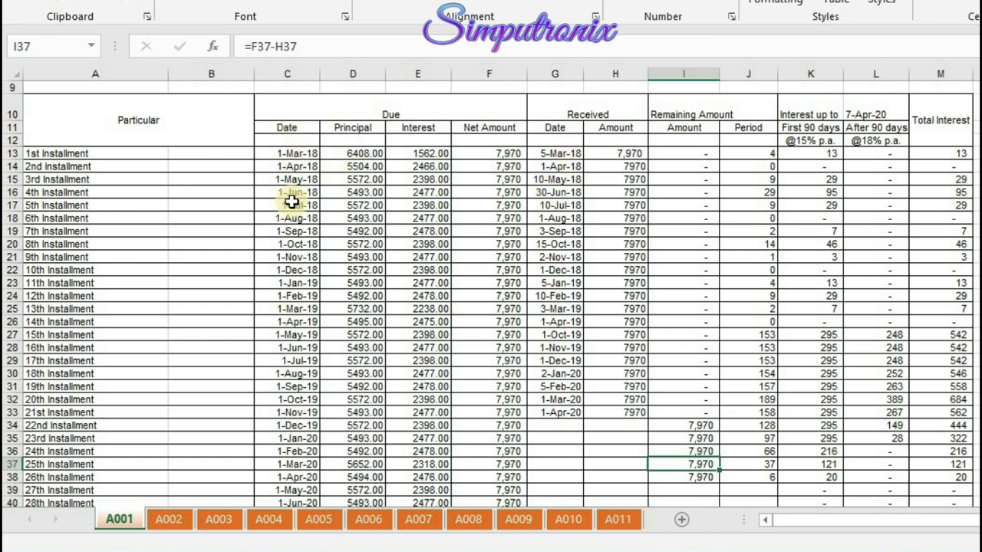
scroll(292, 199, "up", 3)
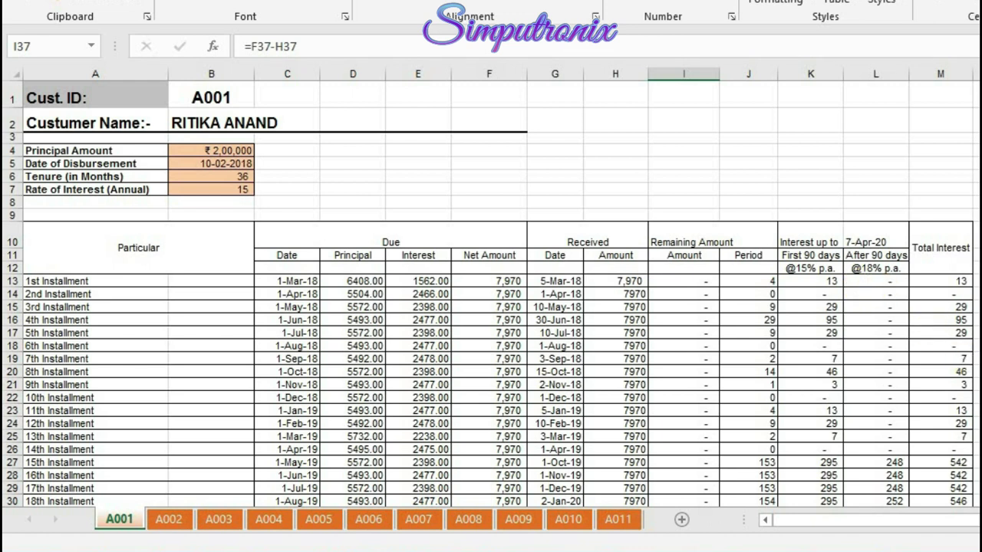
scroll(740, 369, "down", 3)
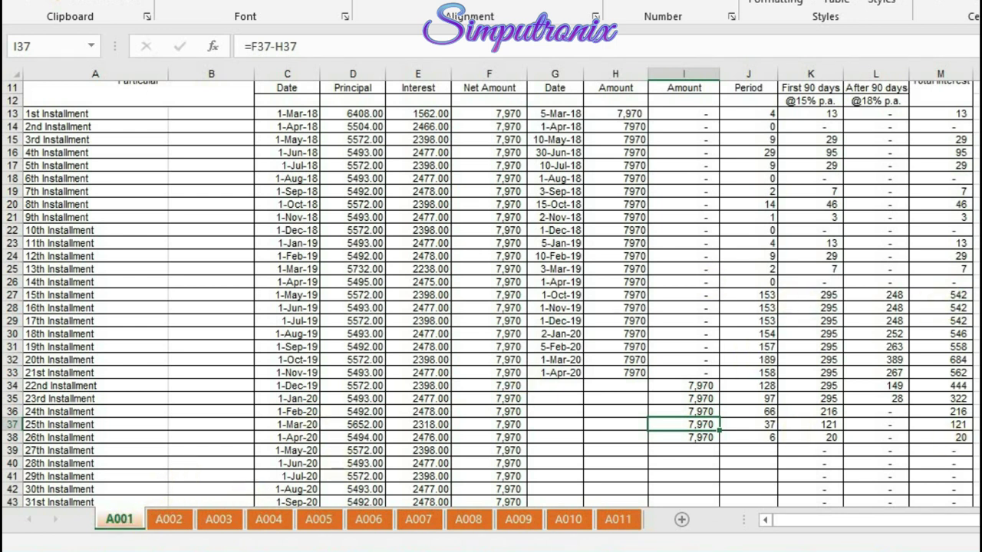
scroll(951, 441, "up", 4)
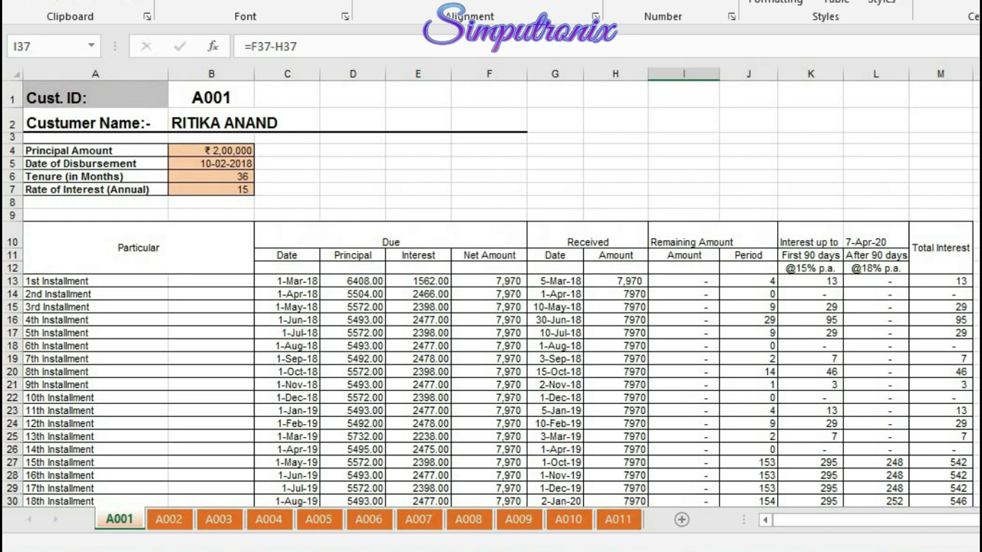
left_click(176, 520)
left_click(219, 519)
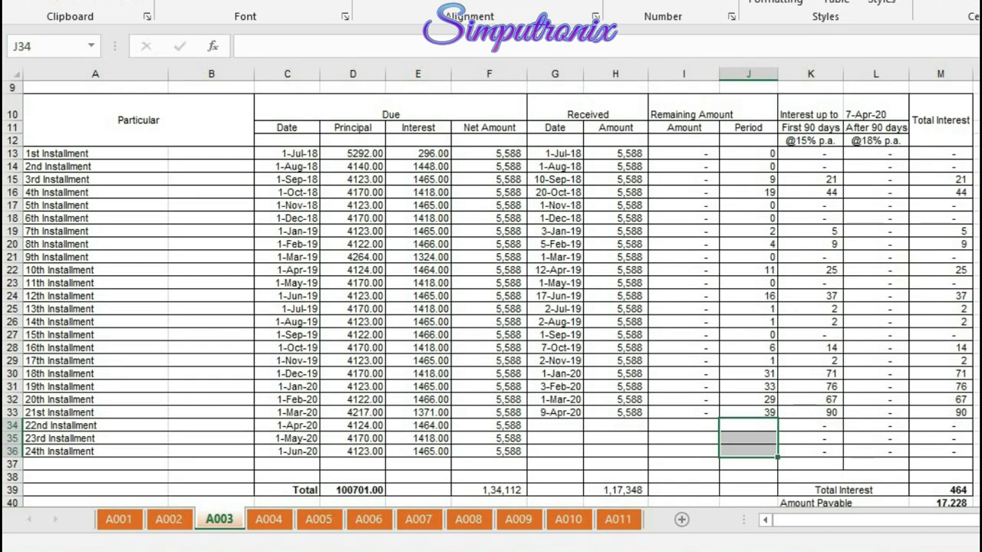
Bring the Summary workbook's customer loan list to the front.
scroll(800, 324, "up", 1)
scroll(801, 325, "up", 2)
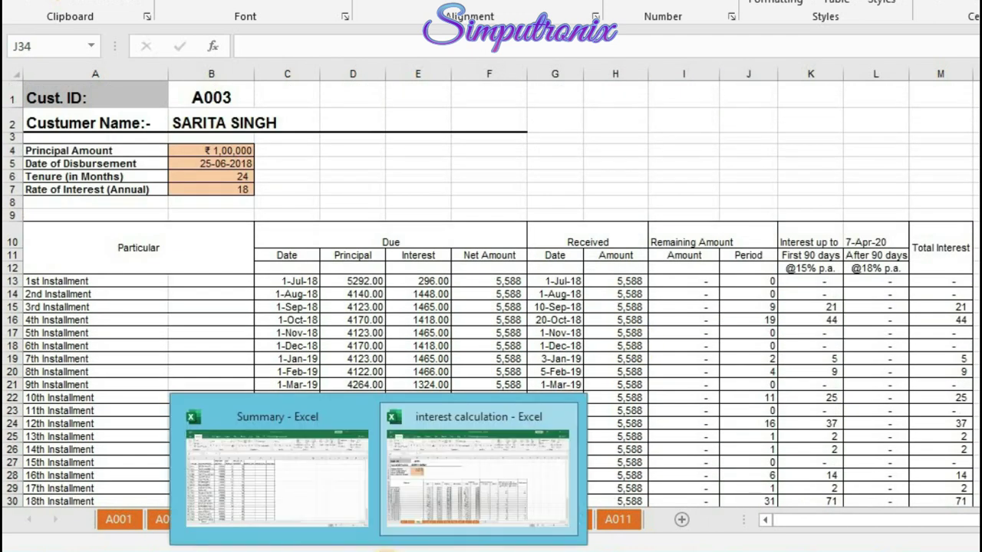
left_click(285, 475)
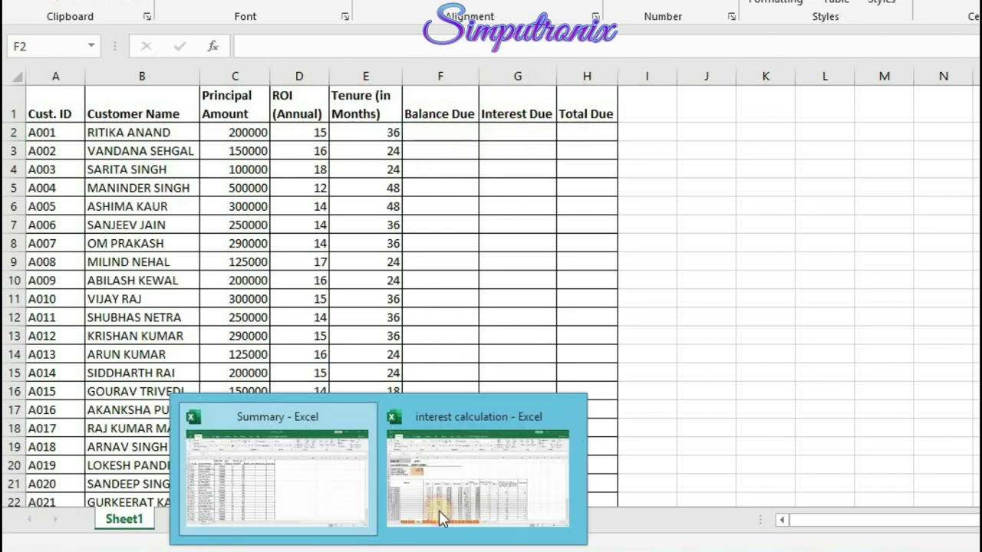
Switch between the Summary and interest calculation workbooks, ending on the A001 schedule.
left_click(491, 472)
key("ctrl+Page_Up")
key("ctrl+Page_Up")
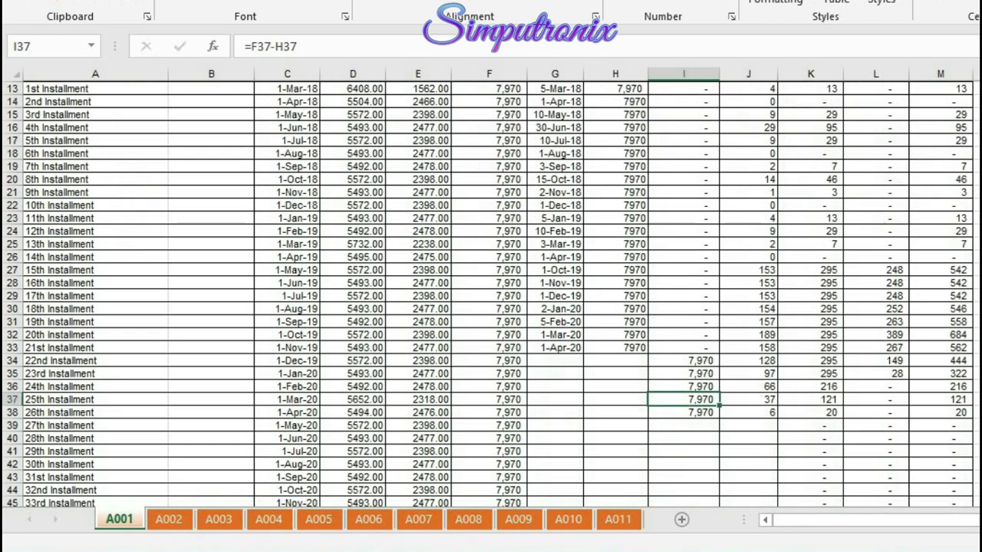
scroll(350, 465, "down", 2)
scroll(351, 465, "down", 3)
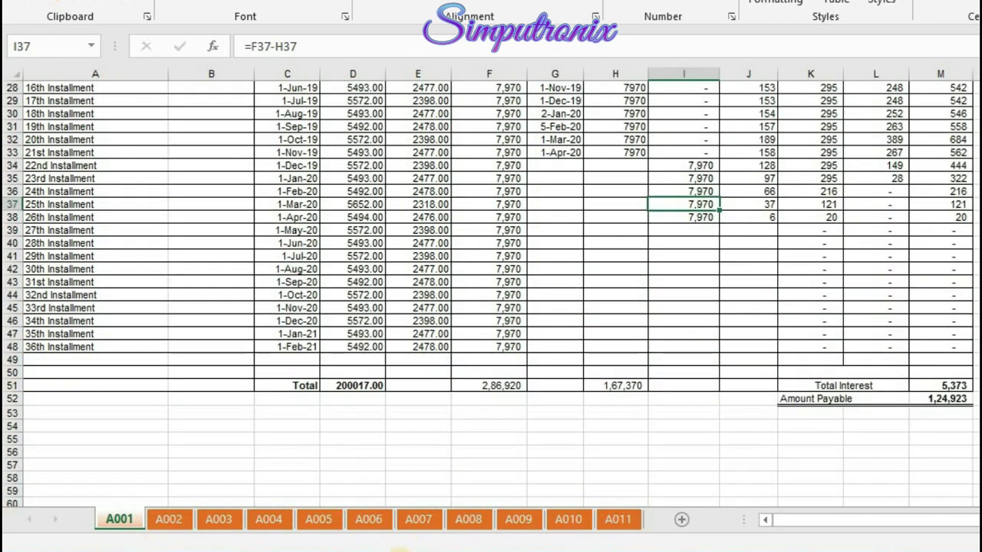
mouse_move(400, 549)
left_click(303, 468)
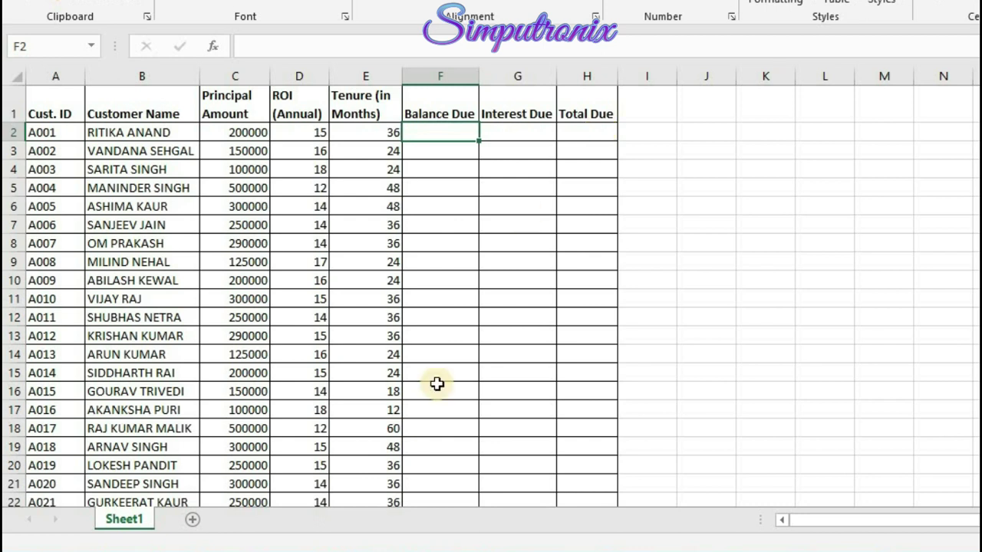
left_click(378, 549)
left_click(474, 496)
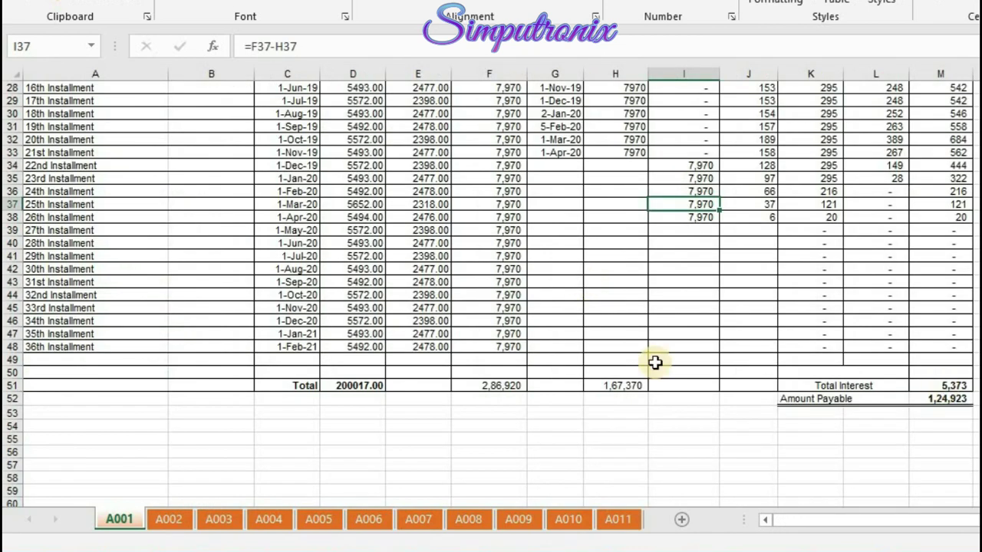
key("alt+Tab")
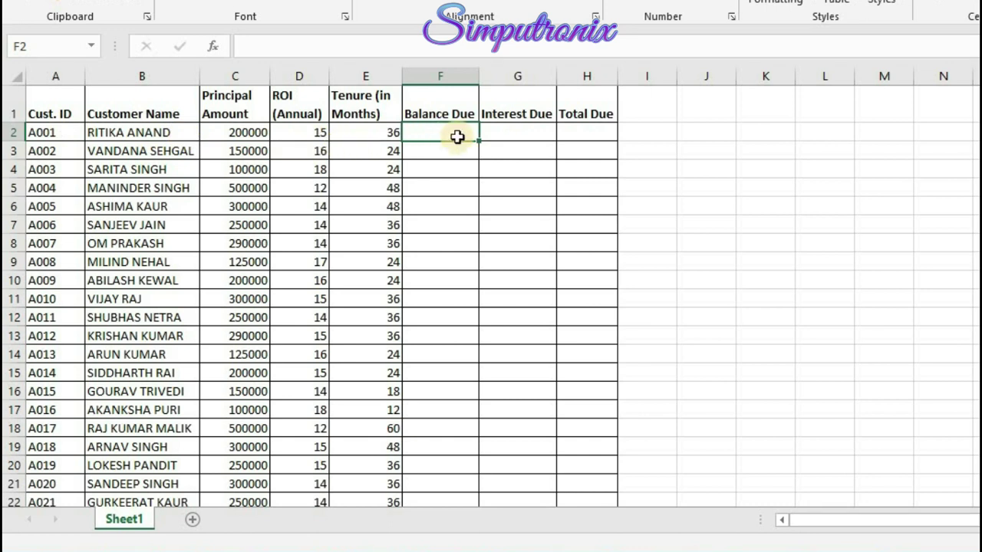
key("alt+Tab")
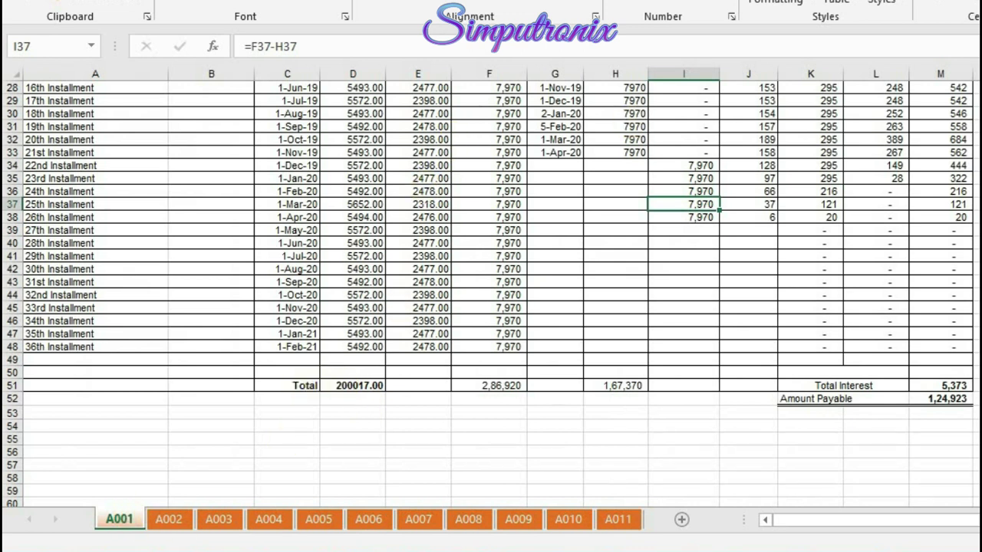
Scroll down to the A001 Total row and select cell I51.
scroll(664, 176, "up", 9)
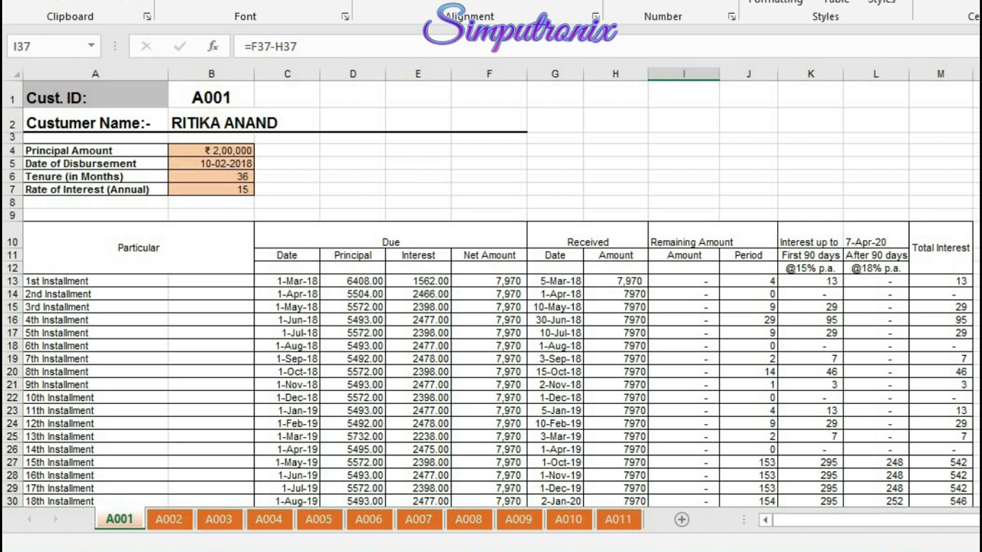
scroll(491, 294, "down", 2)
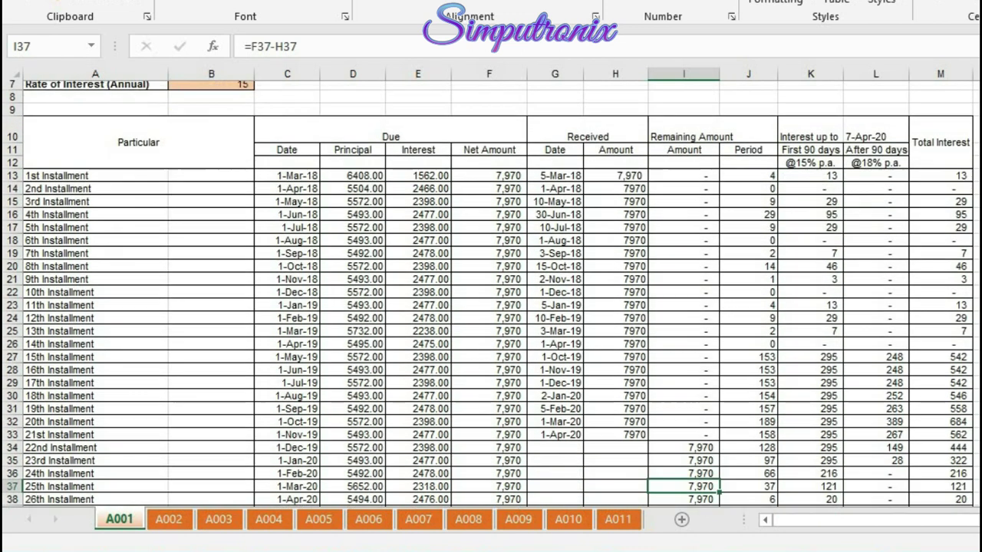
scroll(491, 294, "down", 2)
scroll(491, 294, "down", 3)
scroll(449, 449, "down", 1)
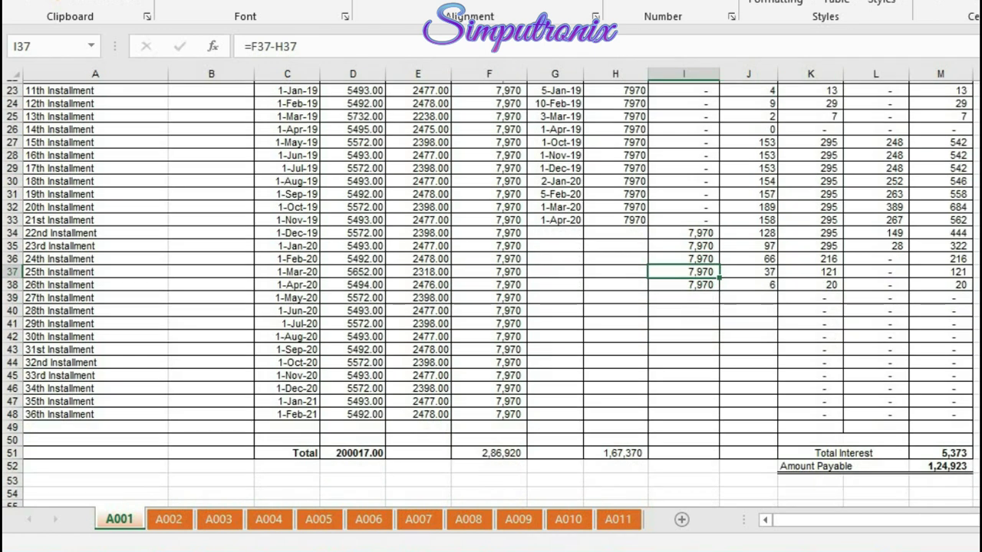
left_click(684, 450)
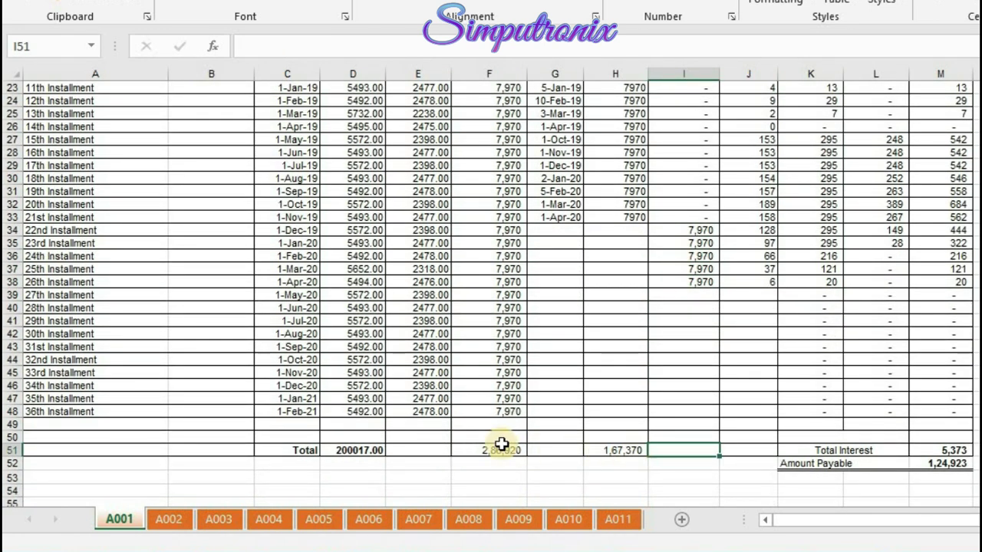
Inspect the SUM formulas behind the F51 net amount and H51 received totals.
left_click(500, 451)
double_click(500, 451)
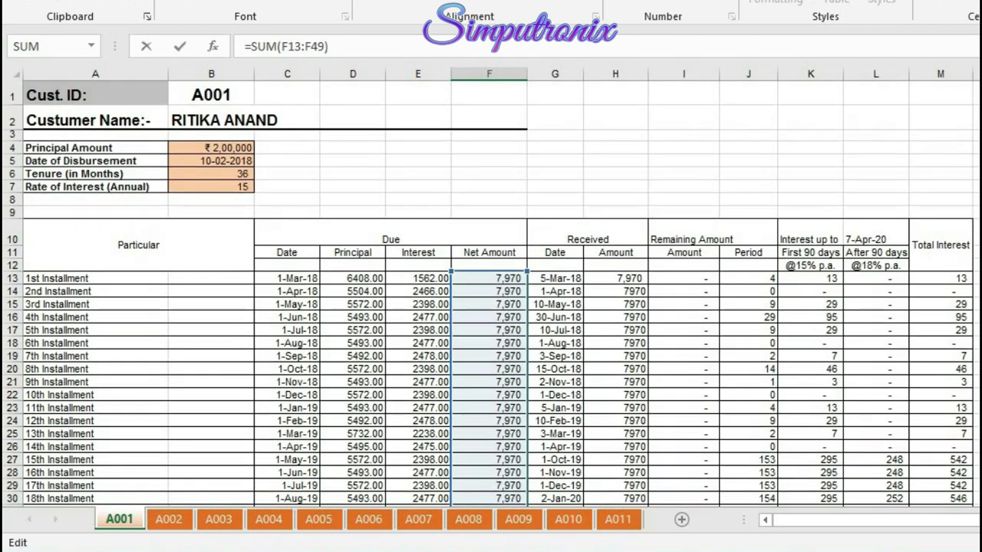
scroll(490, 292, "down", 3)
scroll(491, 292, "down", 3)
scroll(491, 291, "up", 3)
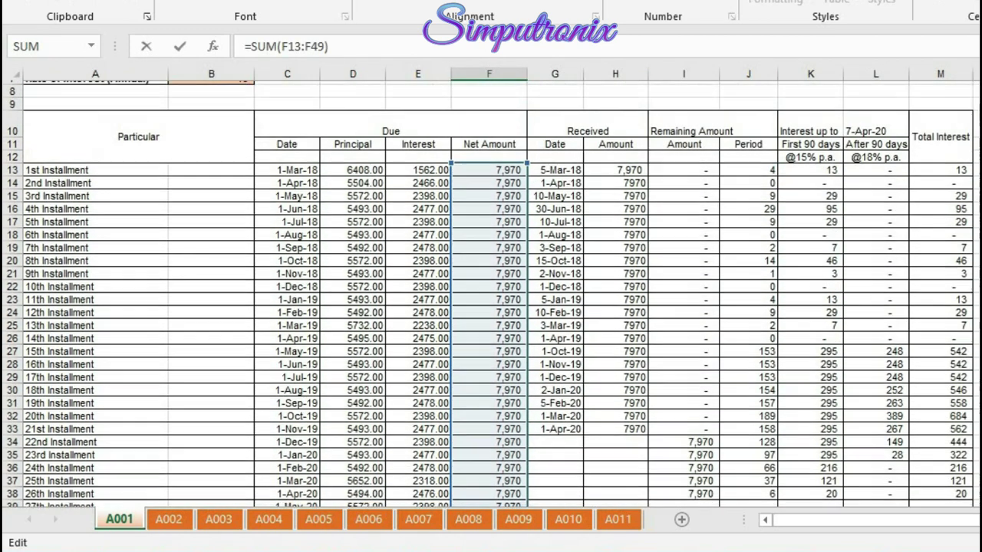
scroll(491, 292, "up", 1)
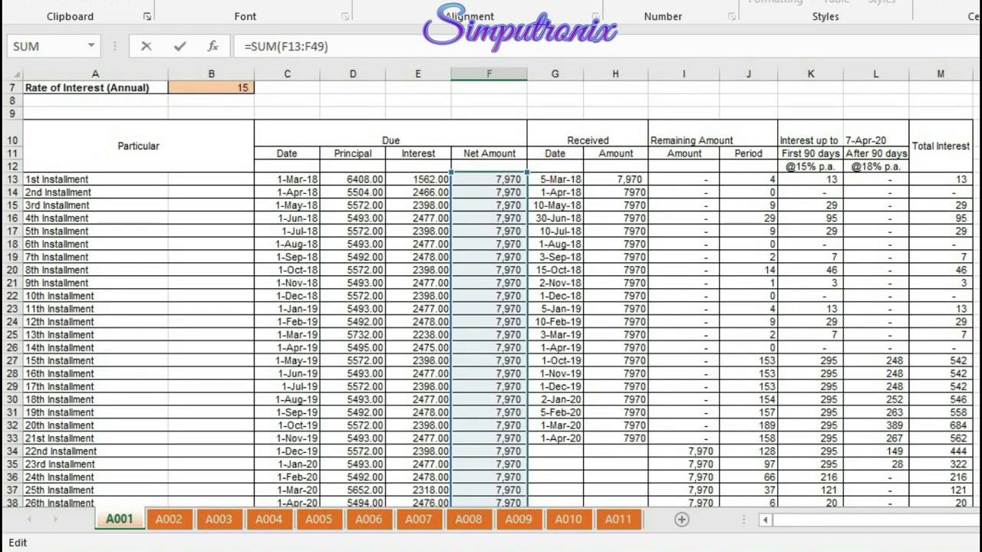
scroll(491, 292, "down", 4)
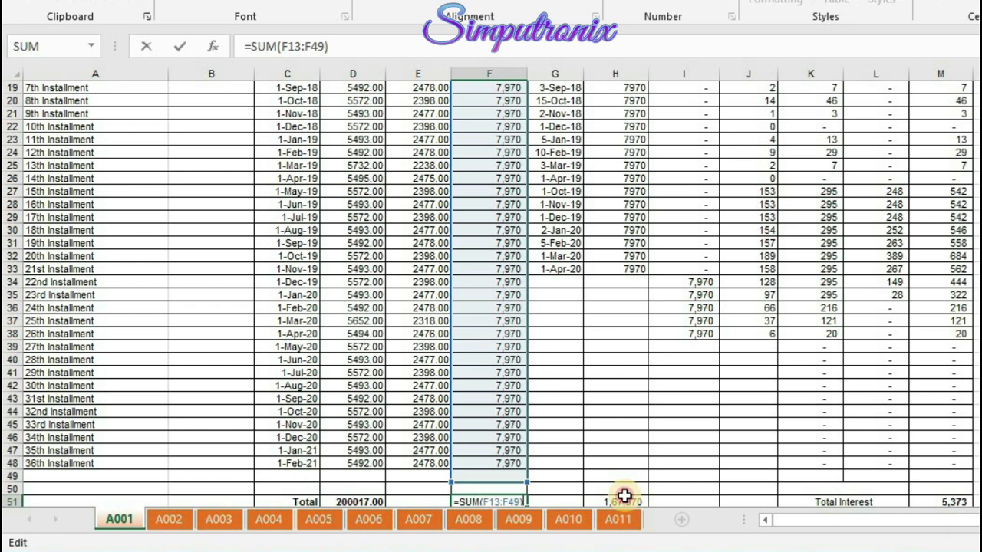
left_click(626, 498)
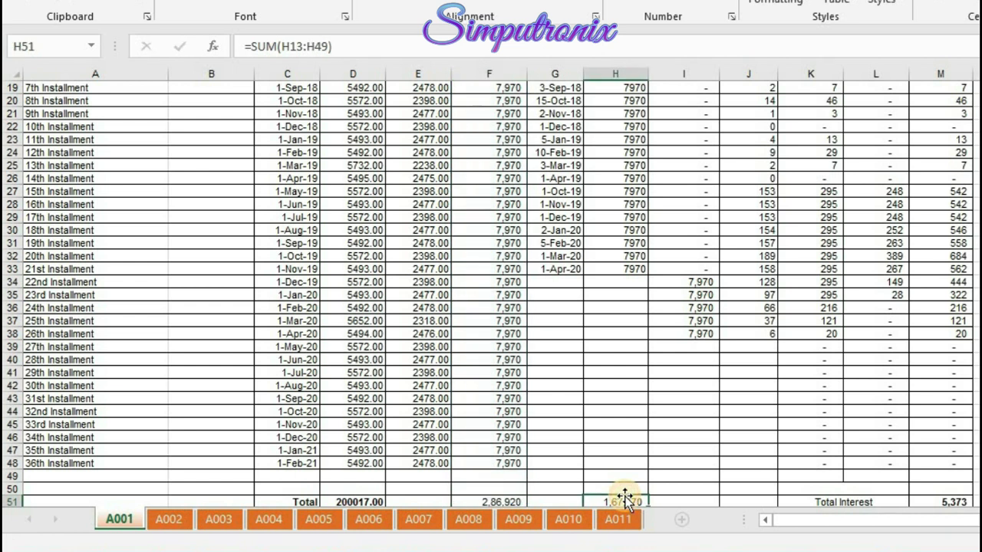
double_click(625, 498)
Enter =F51-H51 in I51 to get the remaining balance 1,19,550.
left_click(695, 488)
type("=")
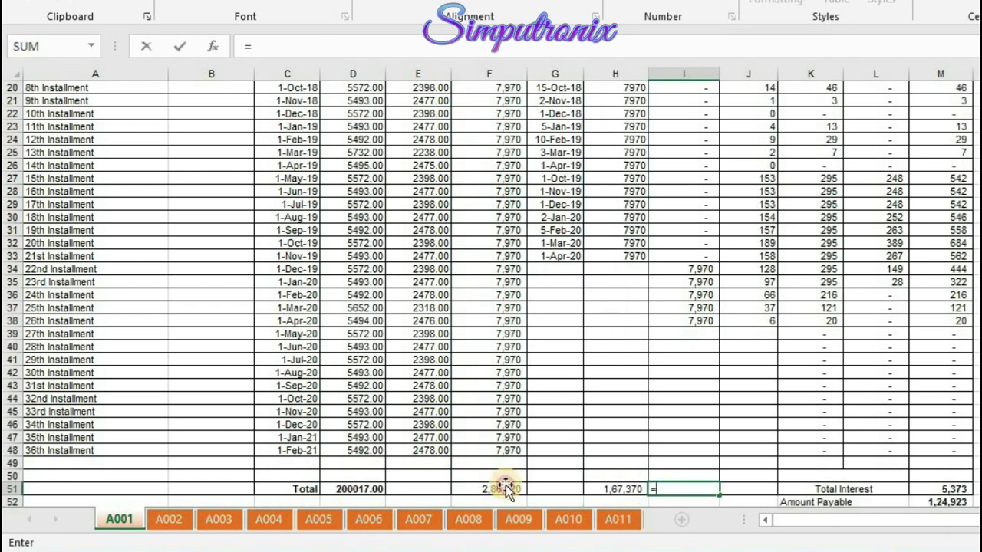
left_click(505, 488)
type("-")
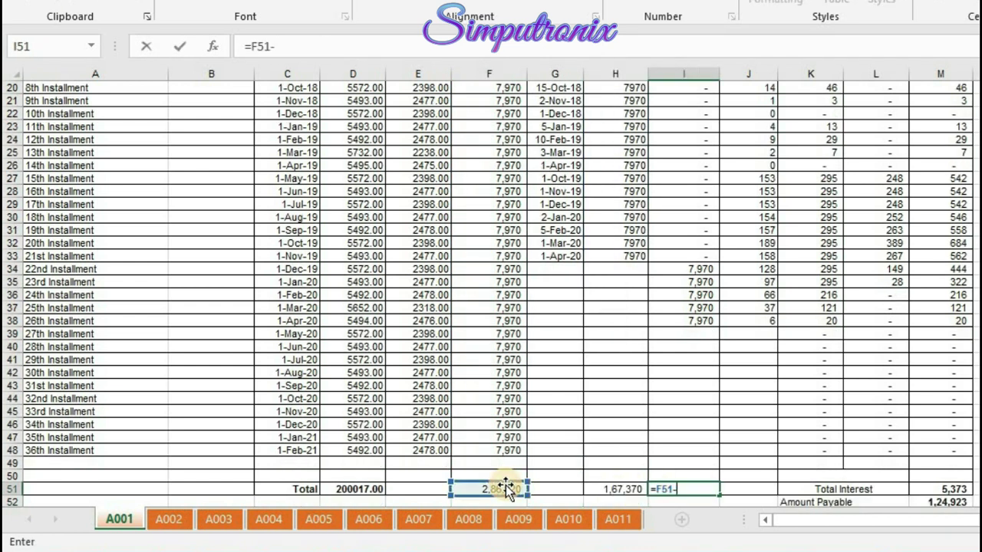
left_click(620, 489)
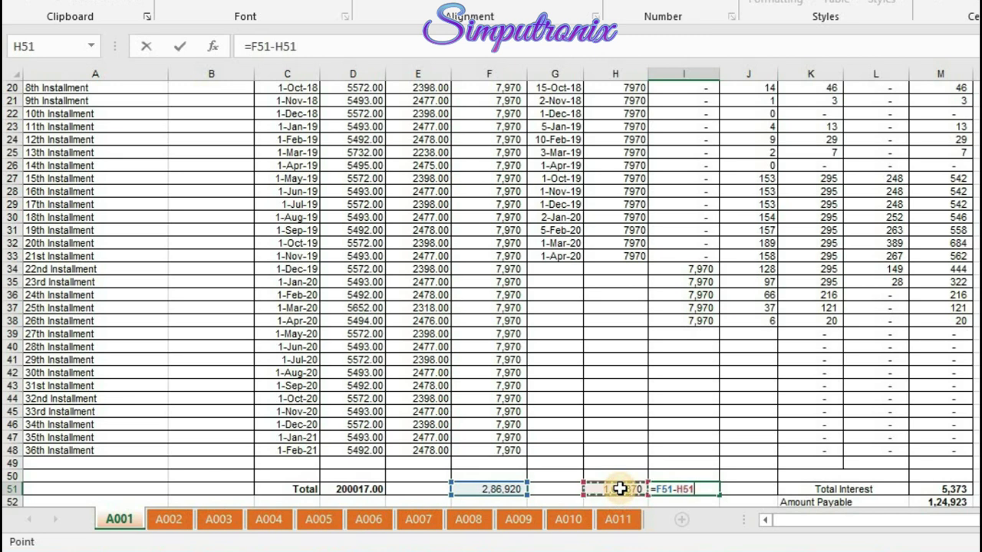
key("Return")
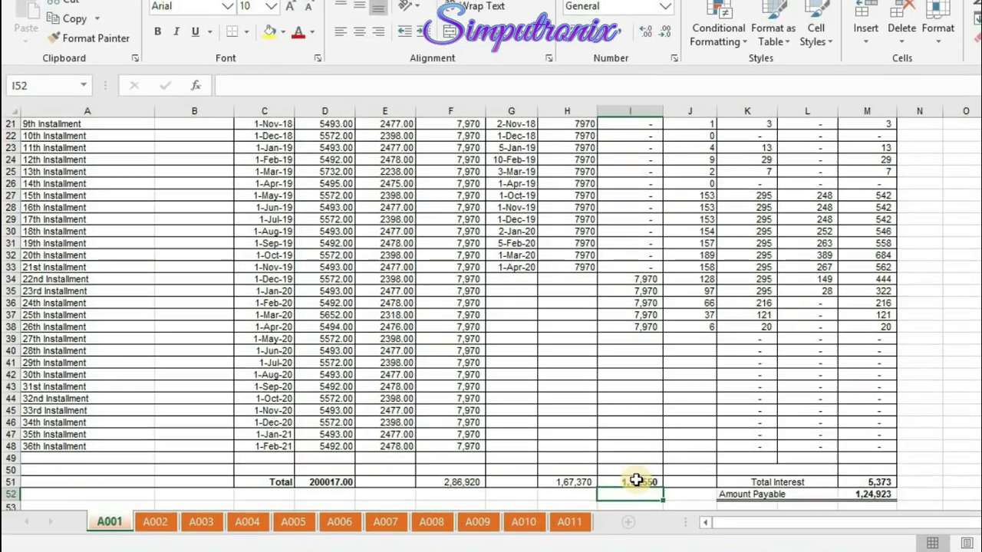
Copy the I51 balance total into Summary cell F2 for A001, then return to the schedule.
left_click(702, 476)
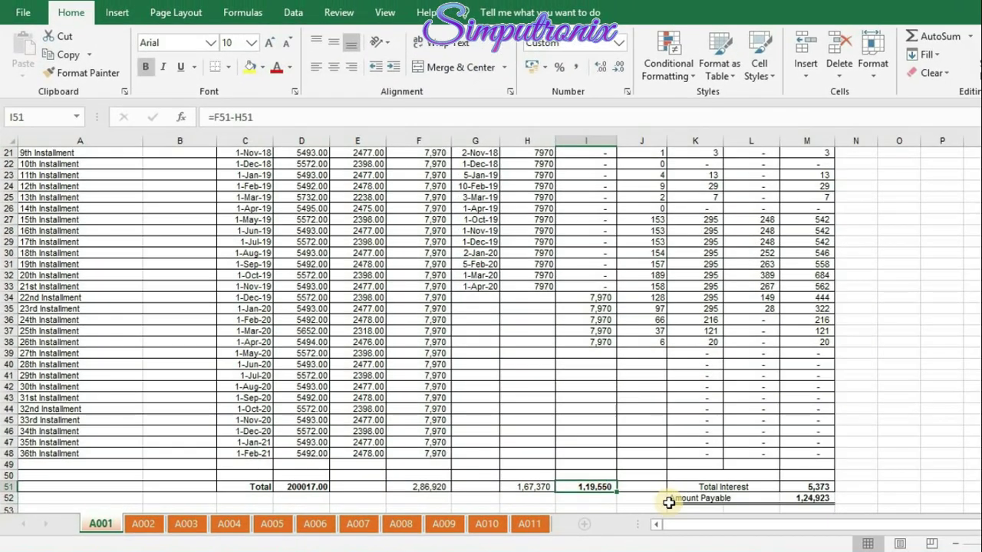
key("ctrl+c")
key("alt+Tab")
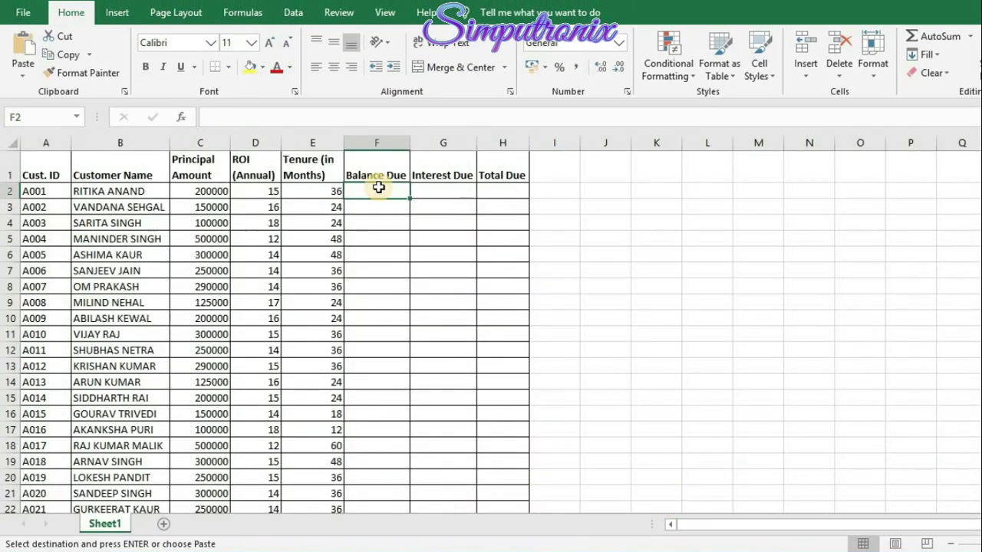
key("ctrl+v")
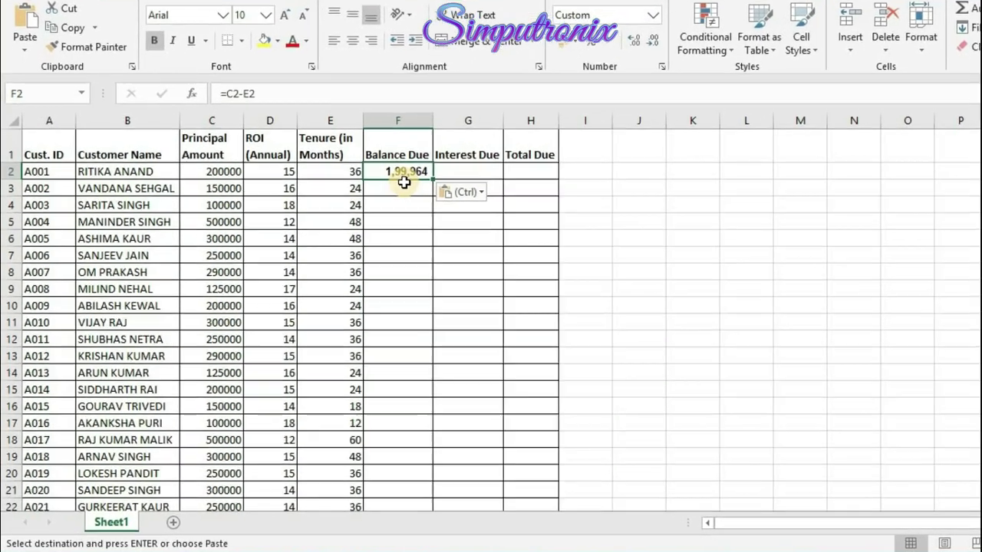
key("alt+Tab")
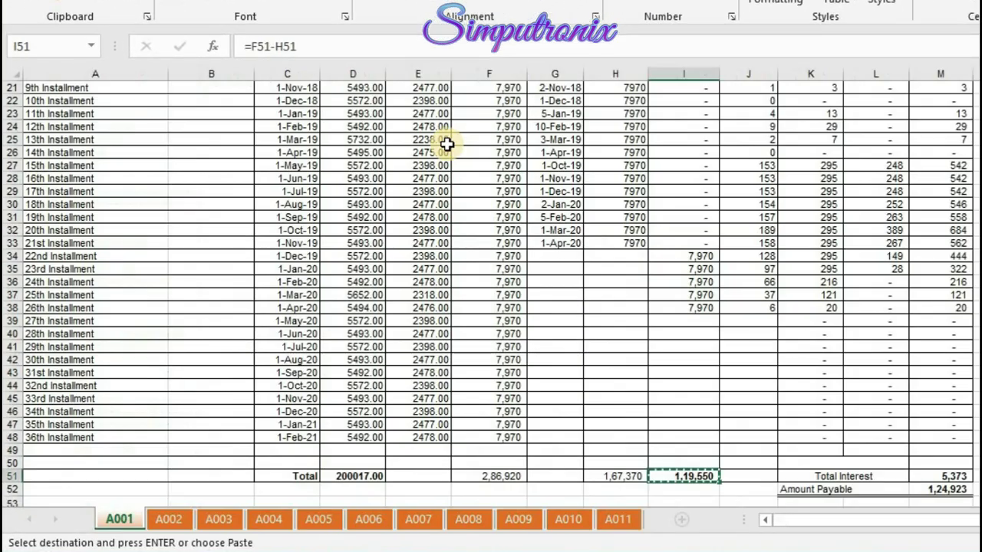
left_click(556, 257)
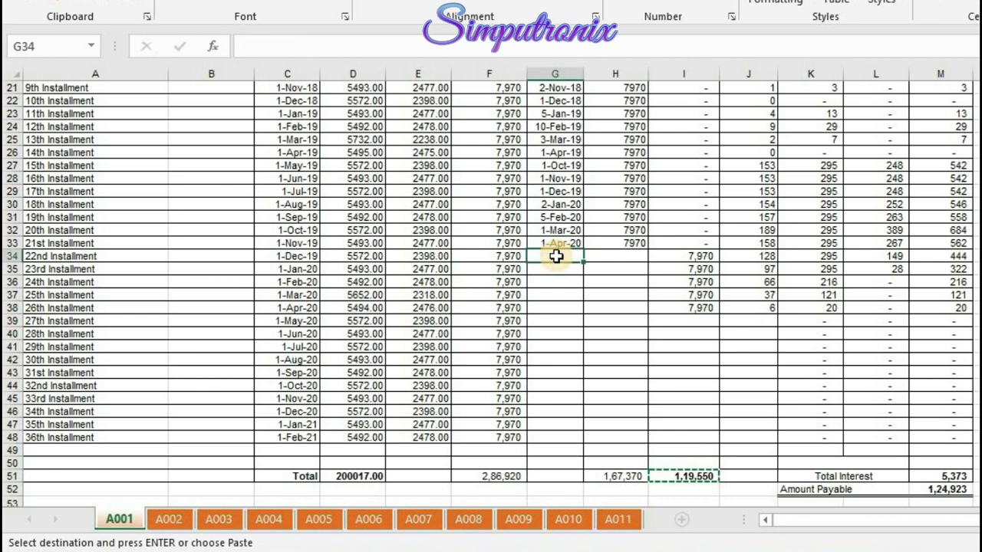
Enter trial payments of 10-Apr-20 and 20-Apr with 7970, and check the Summary.
key("ctrl+semicolon")
key("ctrl+Return")
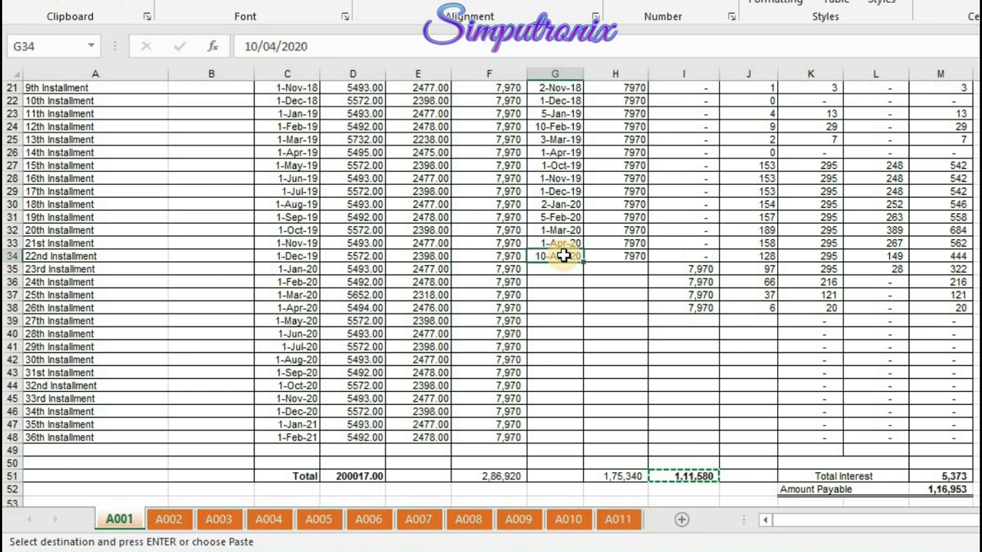
left_click(561, 266)
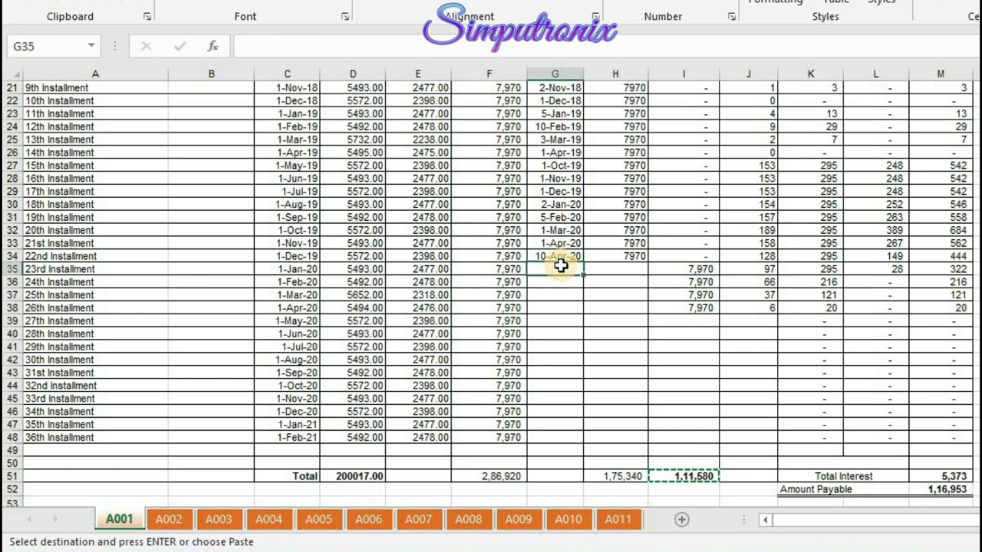
type("2")
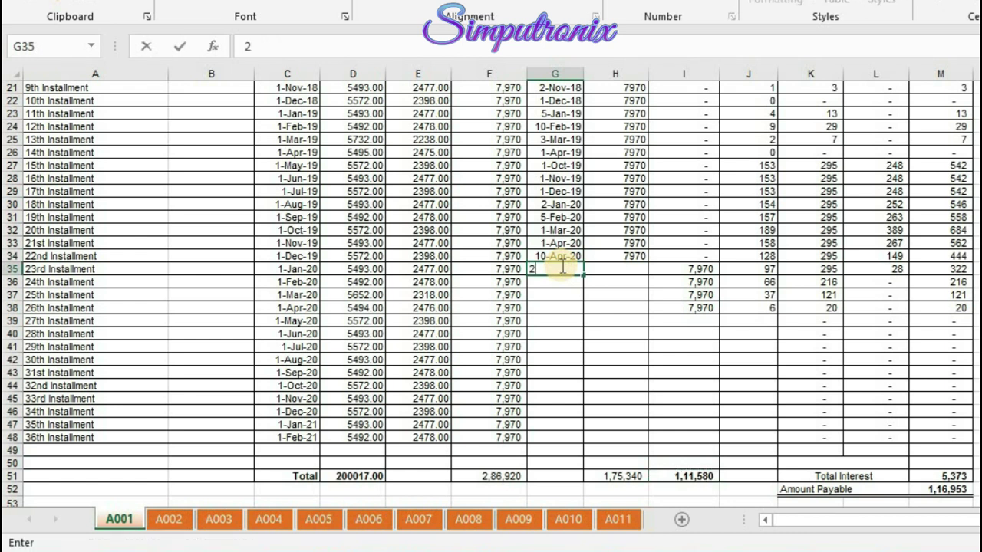
type("0-Apr")
left_click(629, 269)
type("7970")
key("Return")
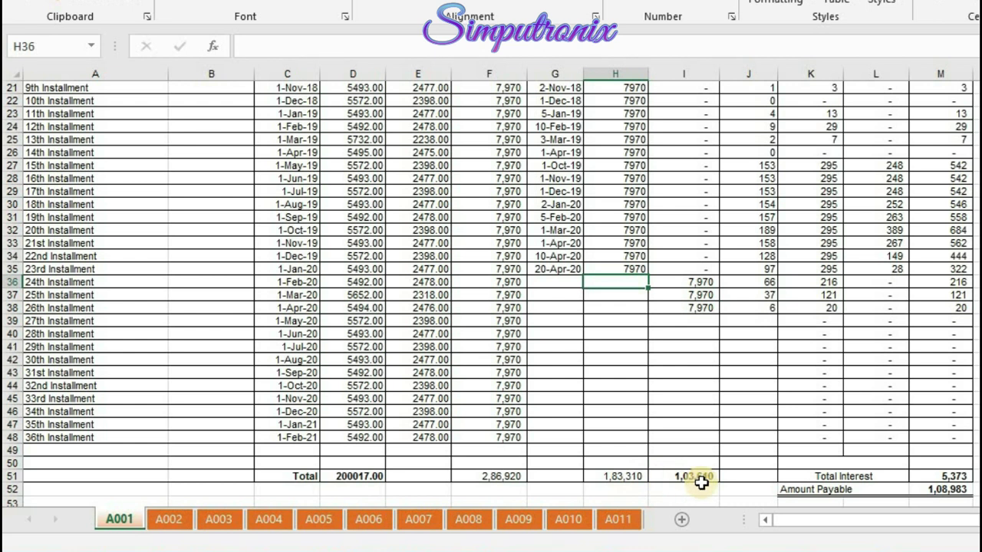
key("alt+Tab")
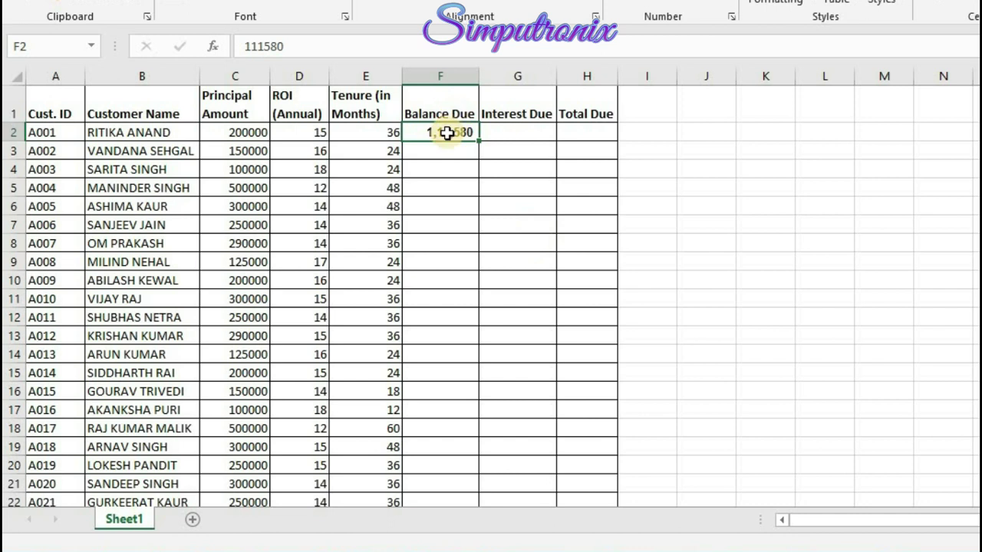
key("alt+Tab")
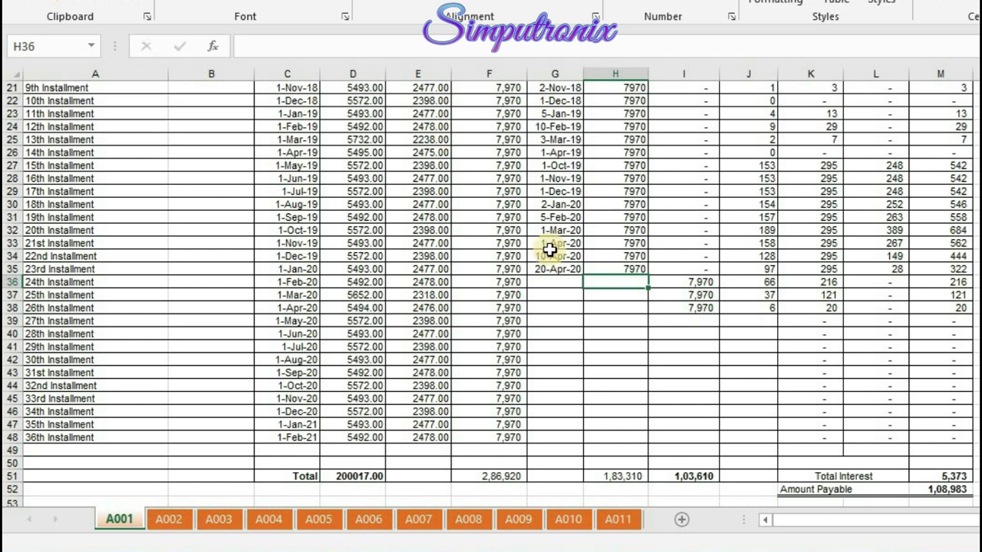
Clear the trial payments in G34:H35 and copy the I51 balance total.
left_click(547, 253)
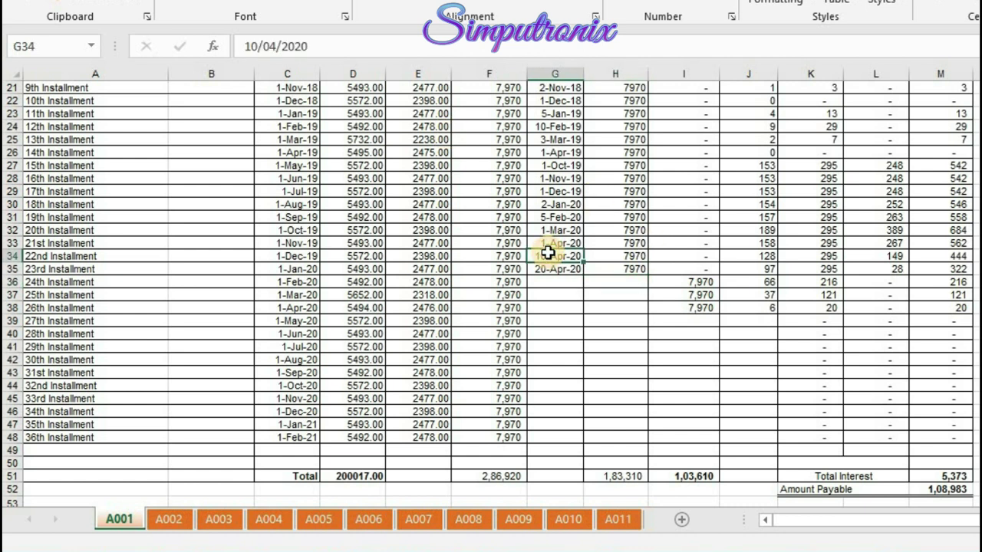
key("shift+Right")
key("shift+Down")
key("shift+Down")
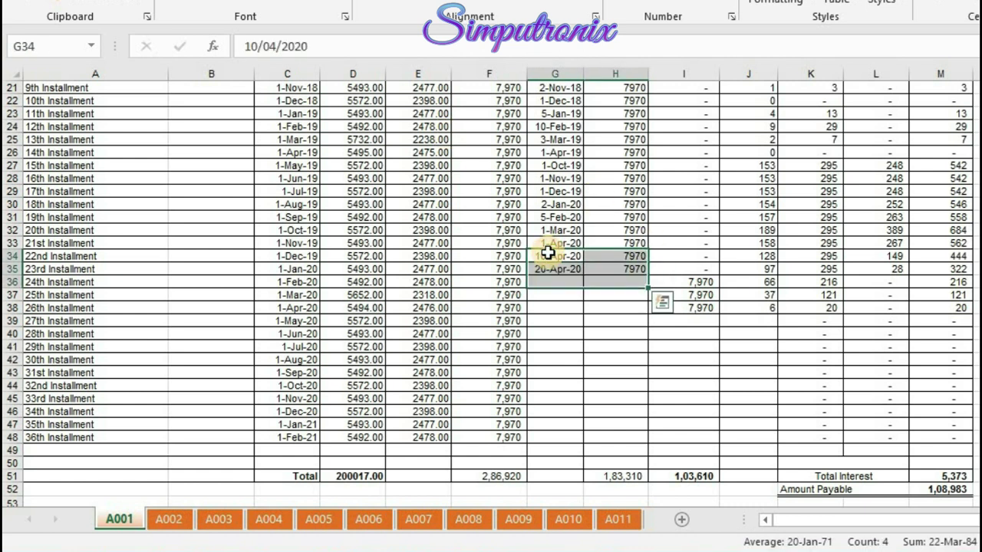
key("Delete")
left_click(666, 349)
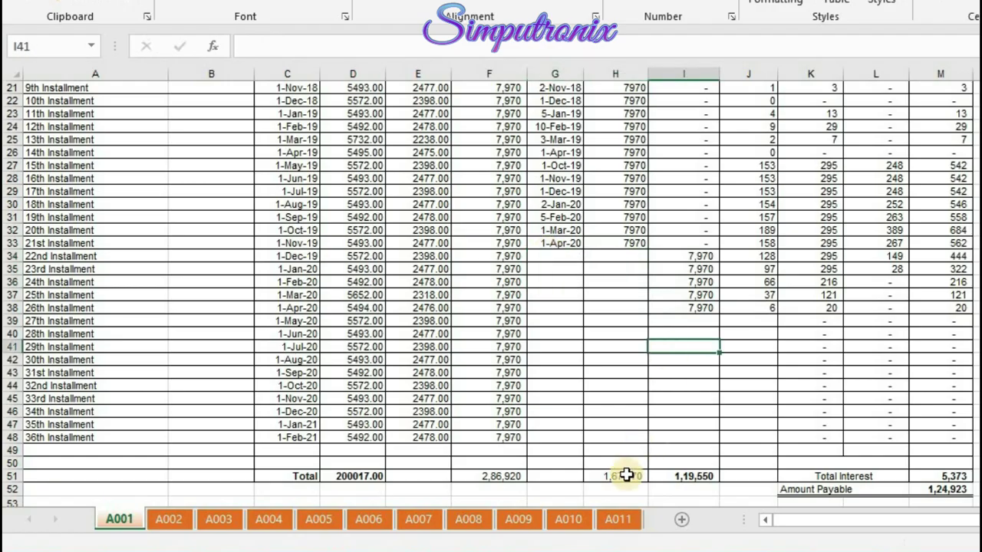
left_click(680, 475)
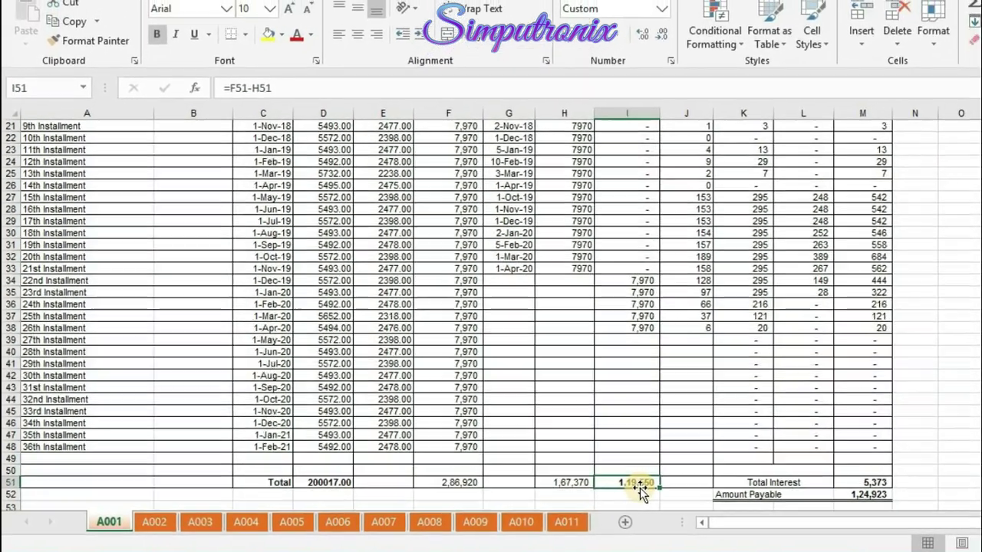
key("ctrl+c")
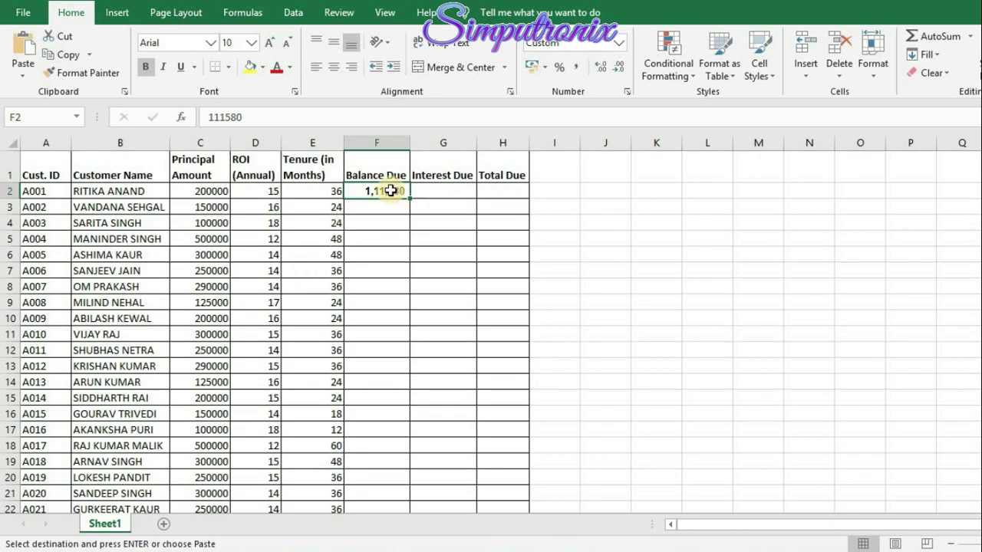
Paste Link the copied I51 total into Summary cell F2, showing 1,19,550.
left_click(22, 76)
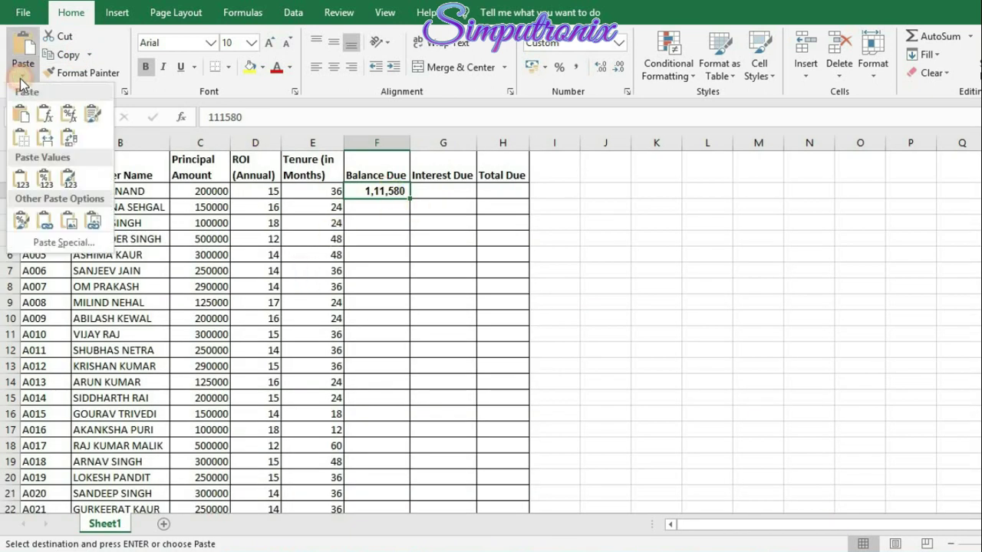
left_click(58, 242)
left_click_drag(640, 145, 261, 227)
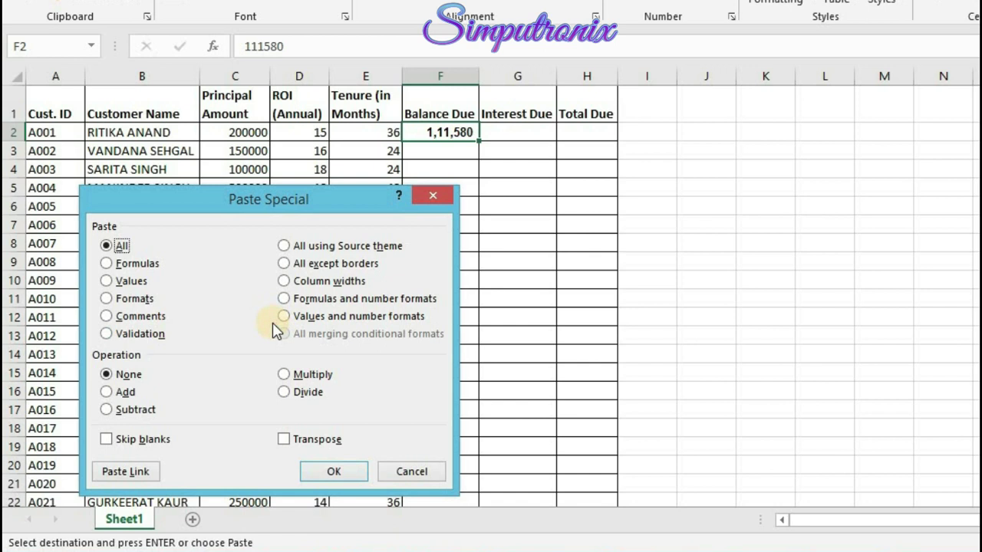
left_click(120, 473)
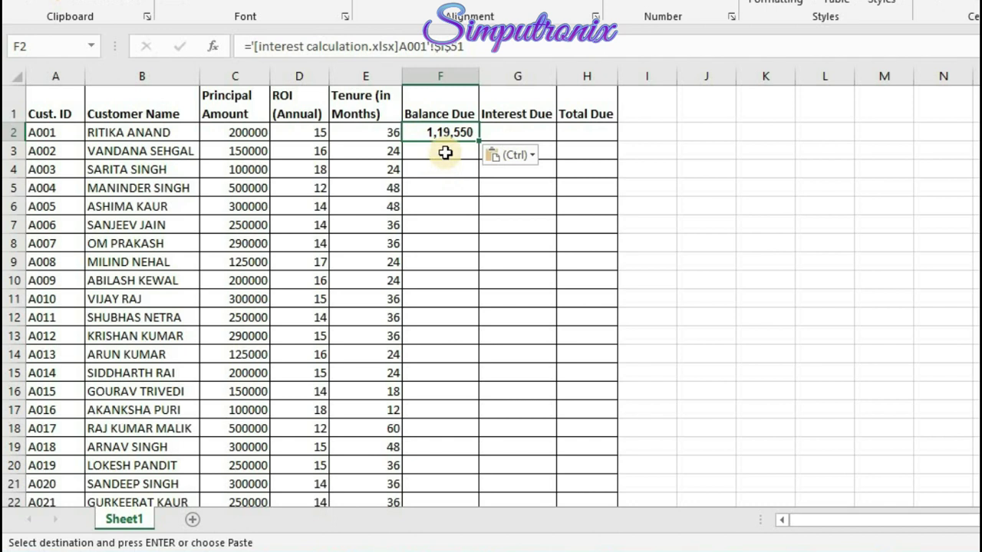
Record a 7970 payment on 29-Apr-20 for A001's 22nd installment.
key("ctrl+Tab")
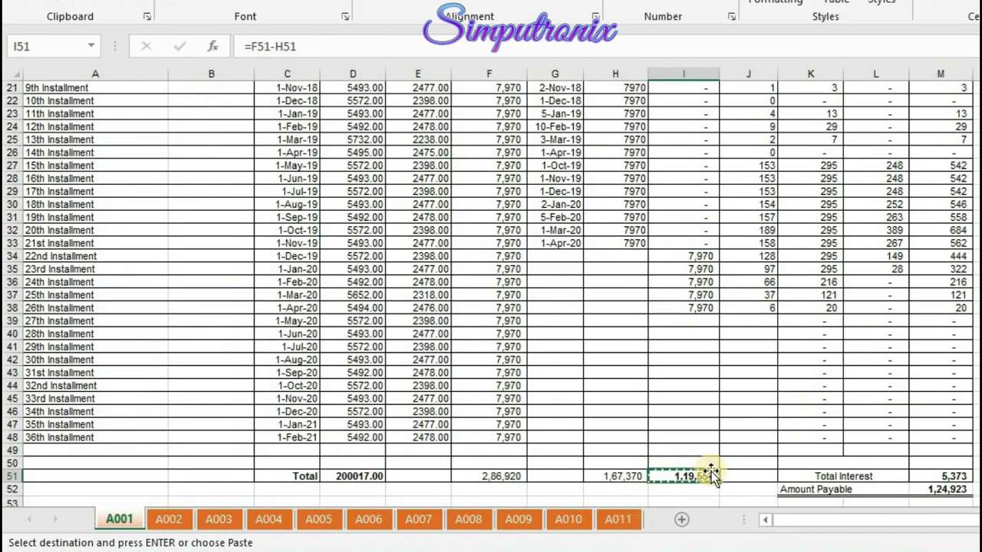
left_click(552, 256)
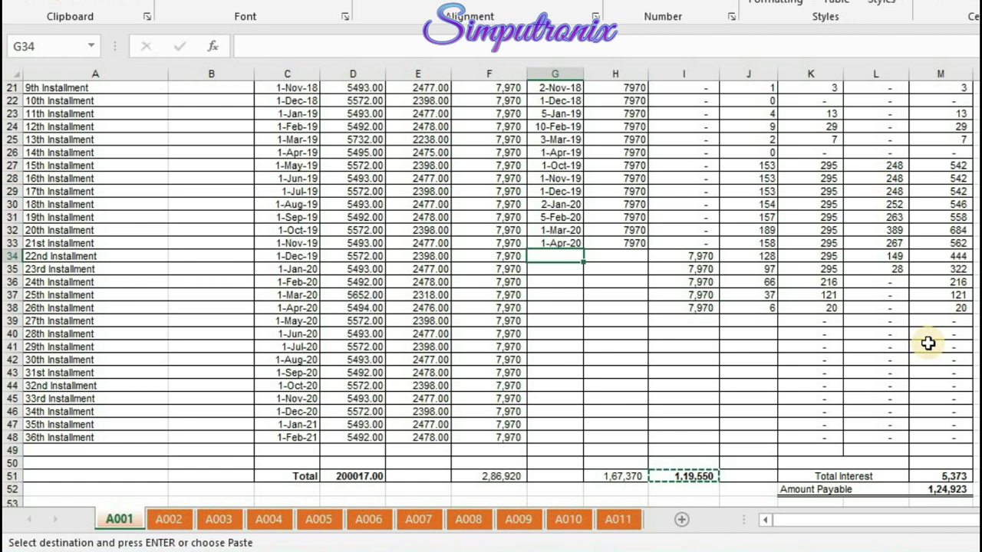
type("29")
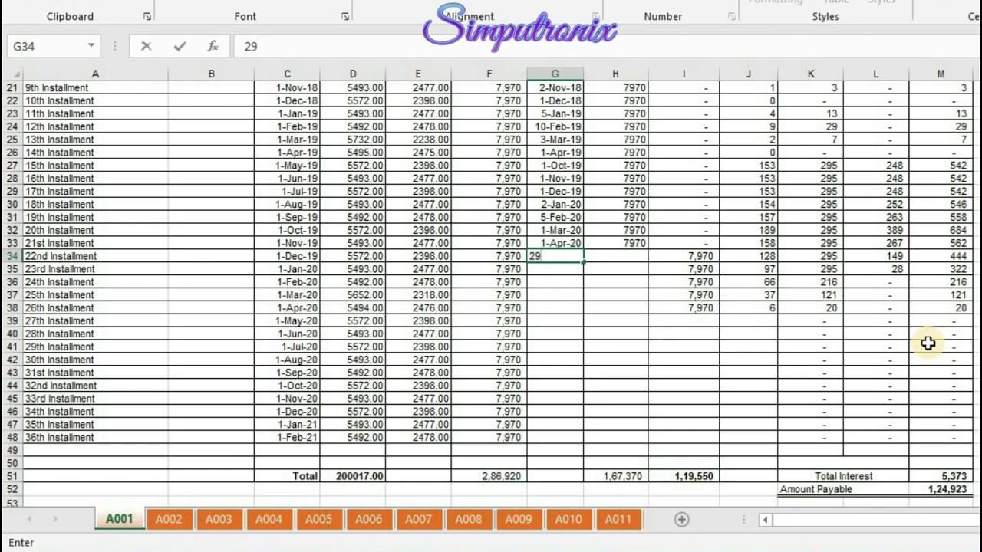
type("-4")
key("Return")
key("Up")
key("Right")
type("7970")
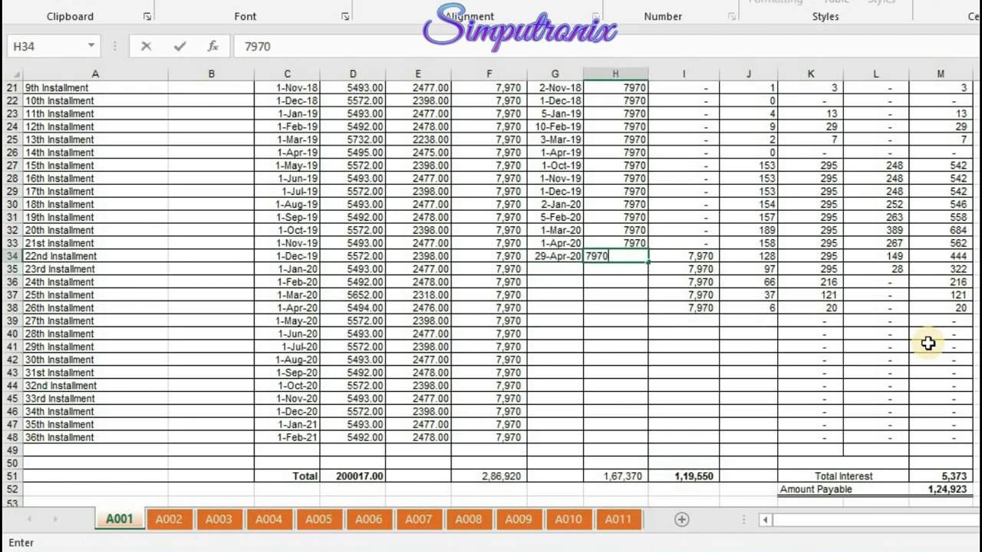
key("Return")
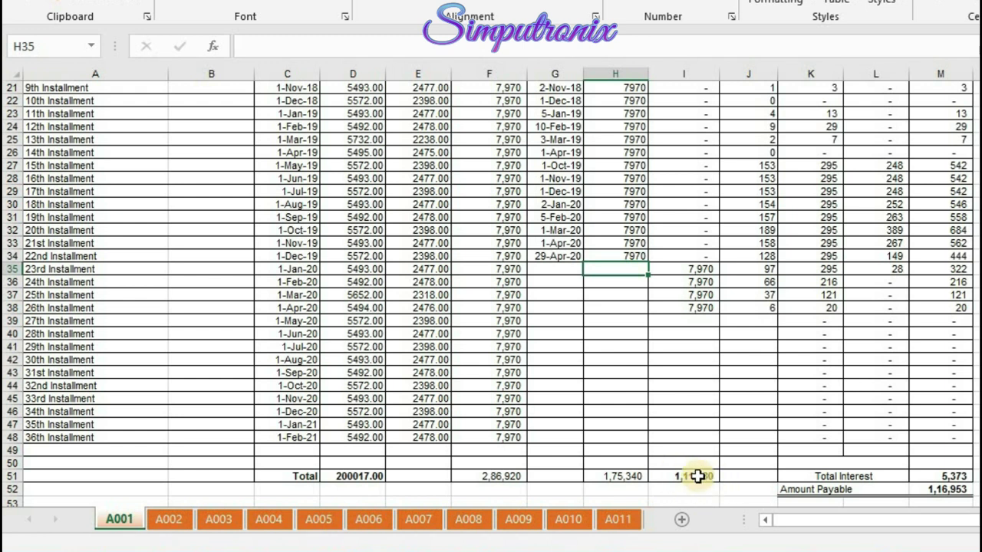
Confirm the Summary's linked Balance Due now shows 1,11,580.
key("alt+Tab")
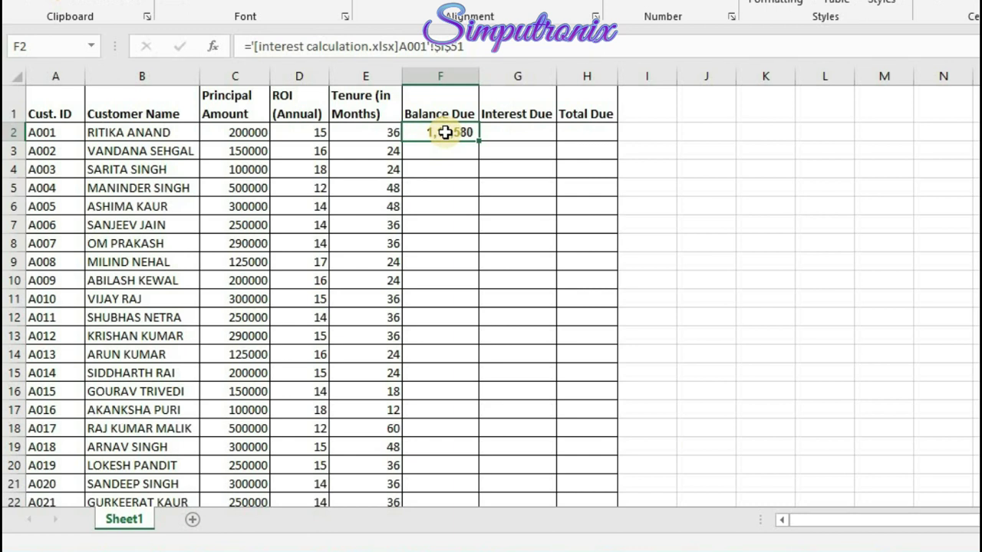
key("alt+Tab")
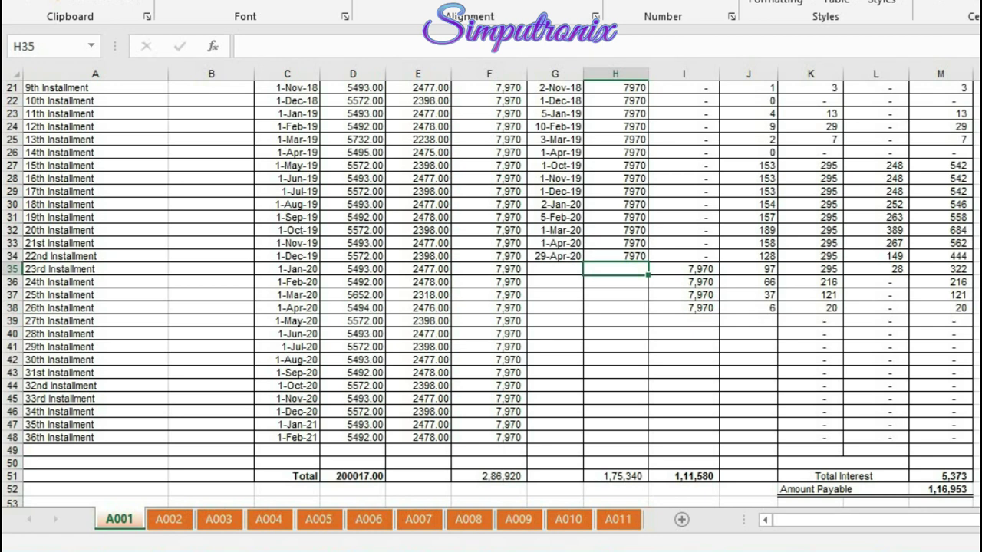
scroll(491, 292, "up", 3)
scroll(491, 291, "up", 4)
scroll(491, 292, "down", 7)
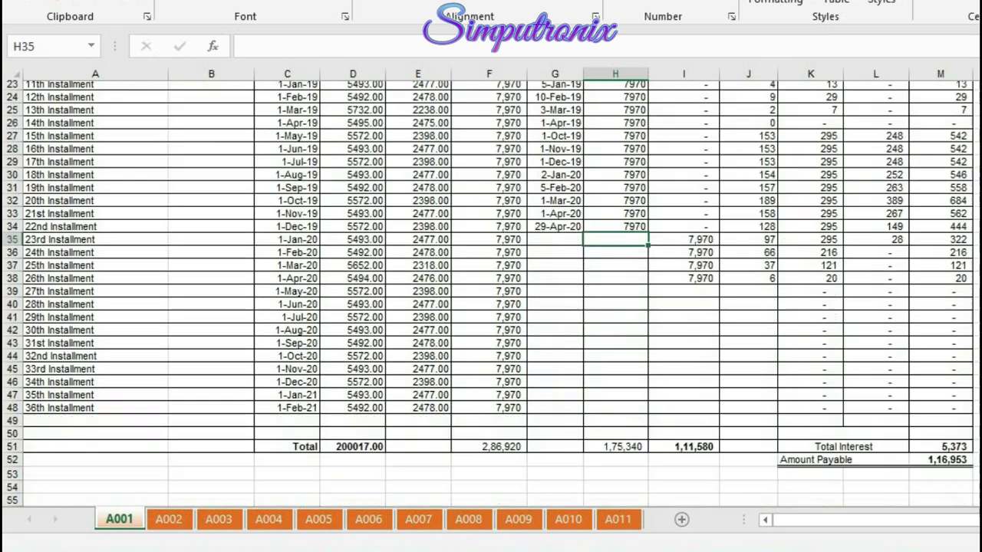
scroll(491, 292, "down", 2)
scroll(929, 373, "down", 1)
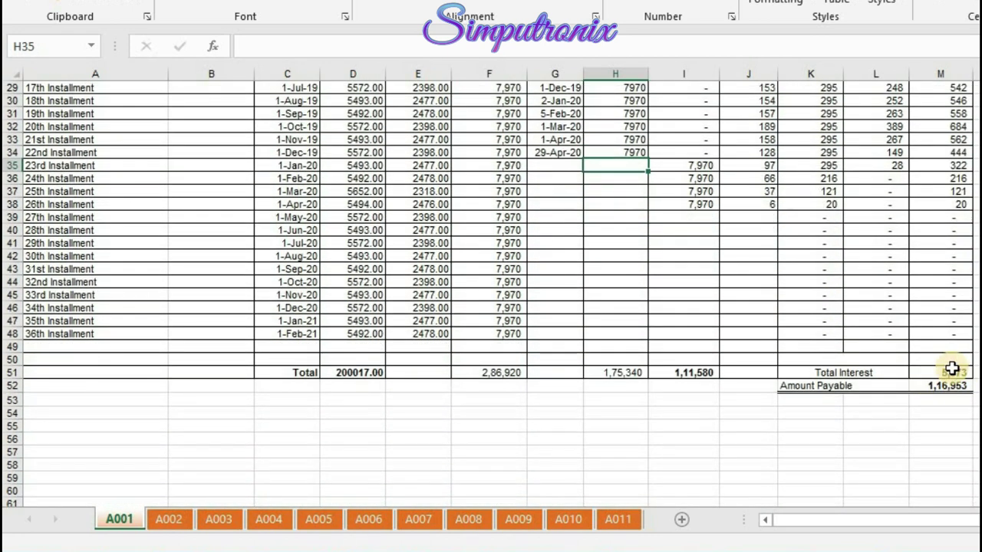
key("alt+Tab")
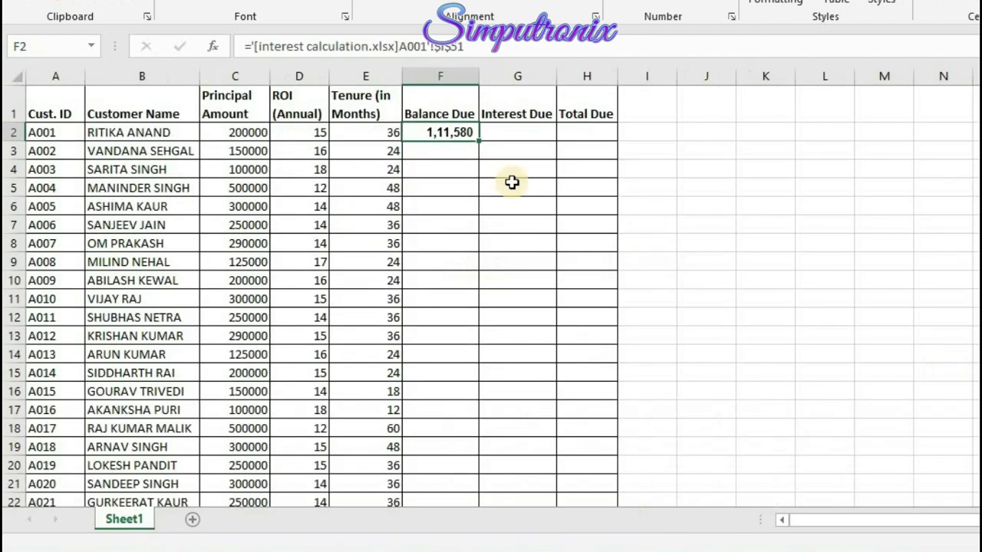
left_click(514, 132)
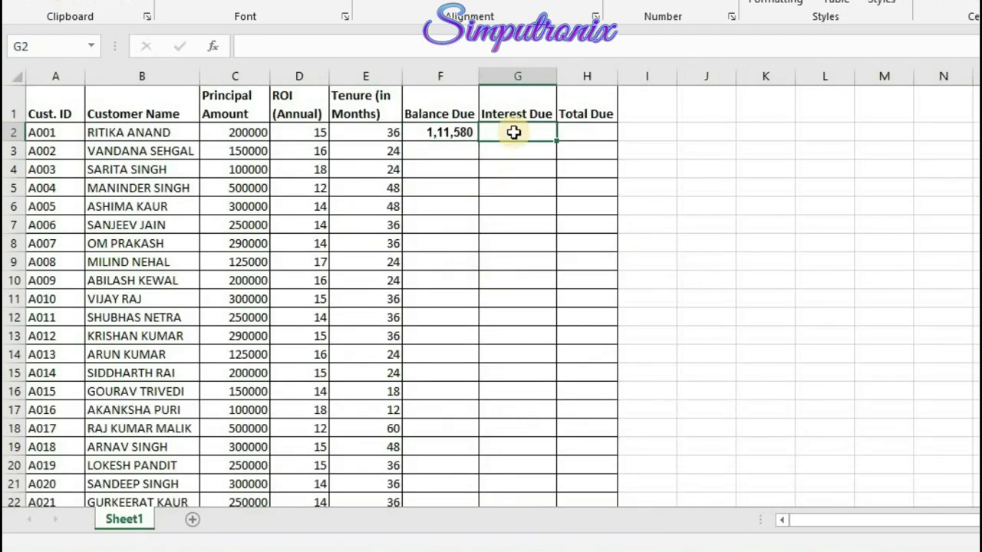
Paste Link the A001 Total Interest from M51 into Summary cell G2.
key("alt+Tab")
left_click(815, 396)
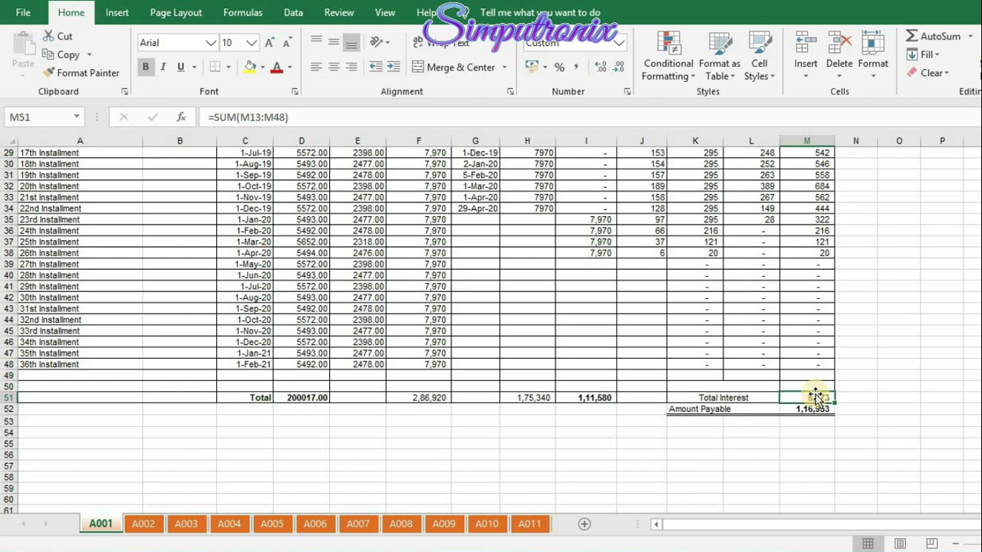
left_click(65, 55)
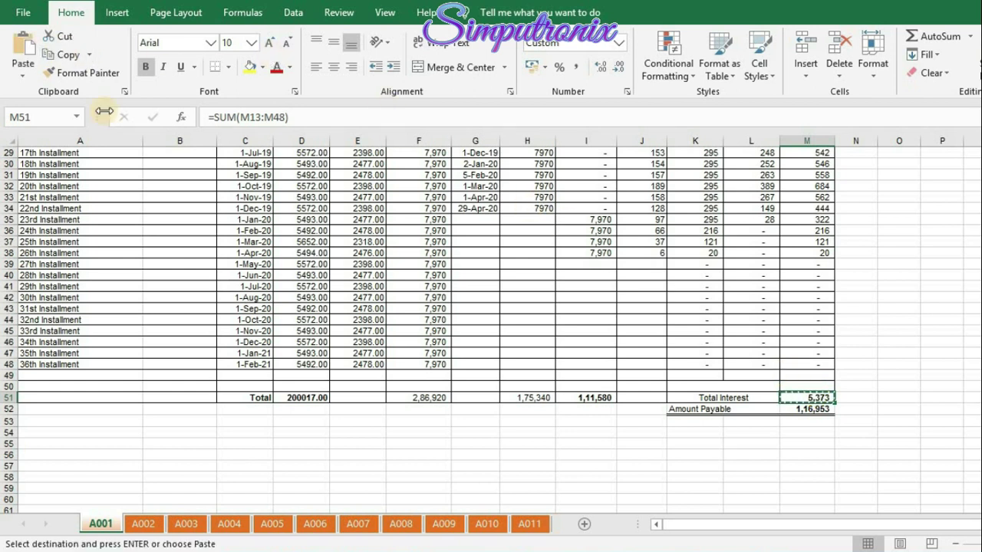
key("alt+Tab")
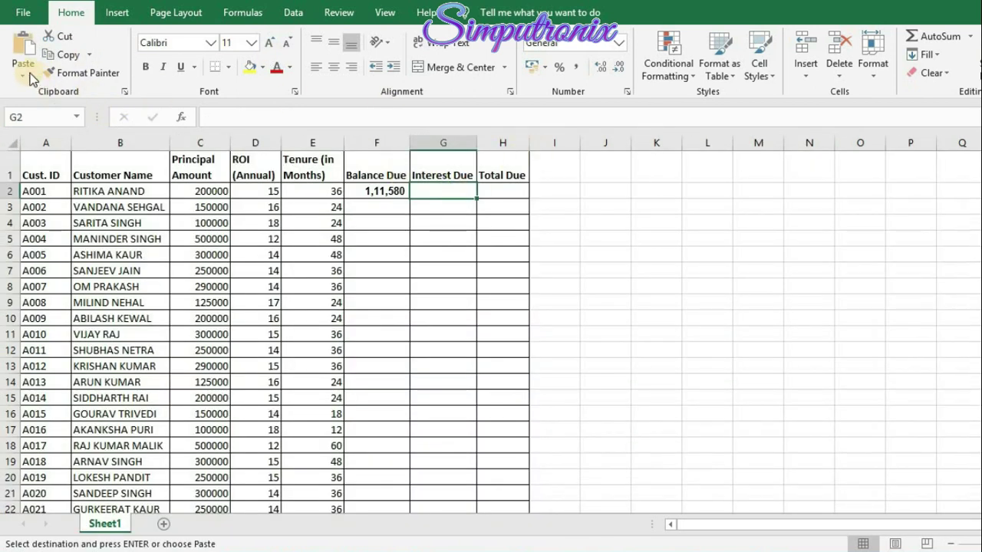
left_click(23, 74)
left_click(41, 238)
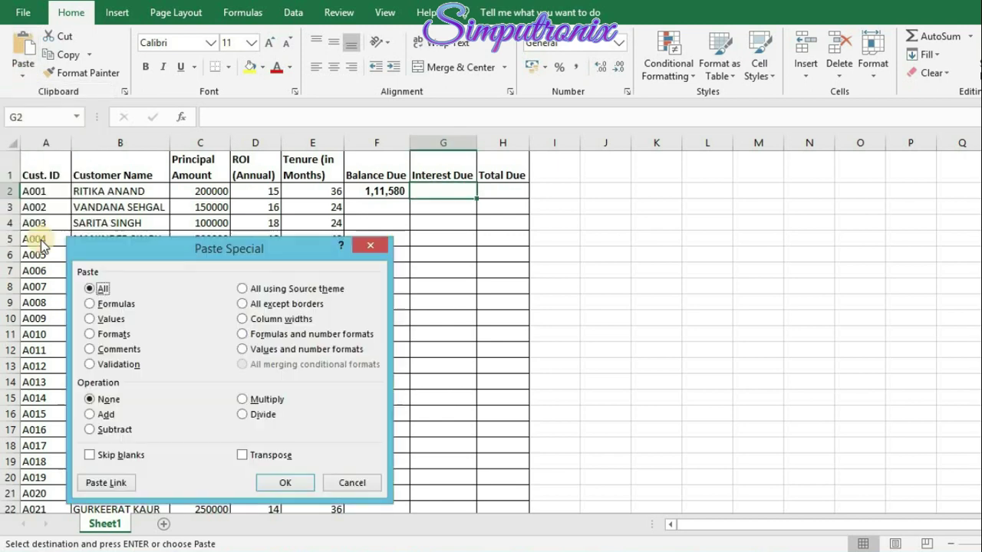
left_click(113, 483)
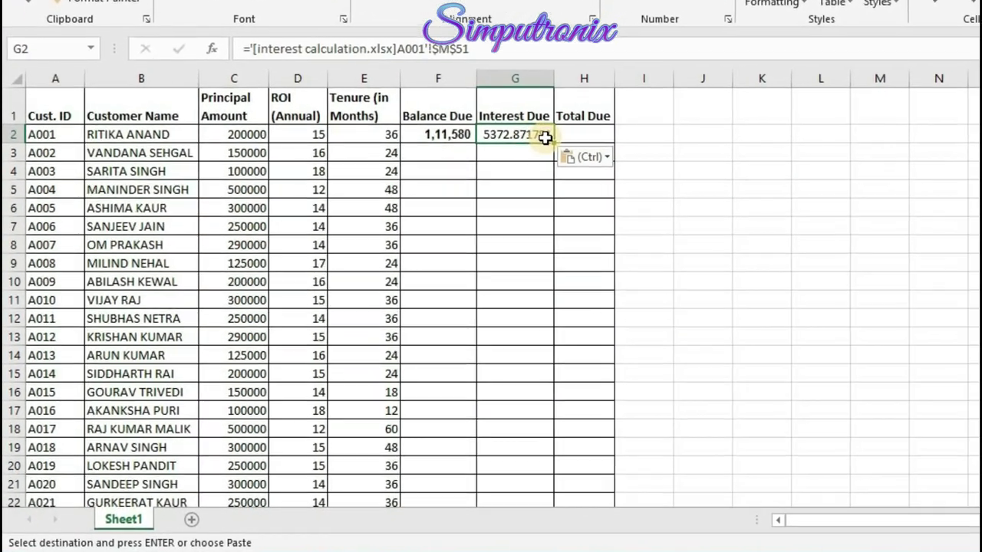
Decrease the Interest Due decimals until it displays the whole number 5373.
left_click(718, 6)
left_click(719, 5)
left_click(720, 5)
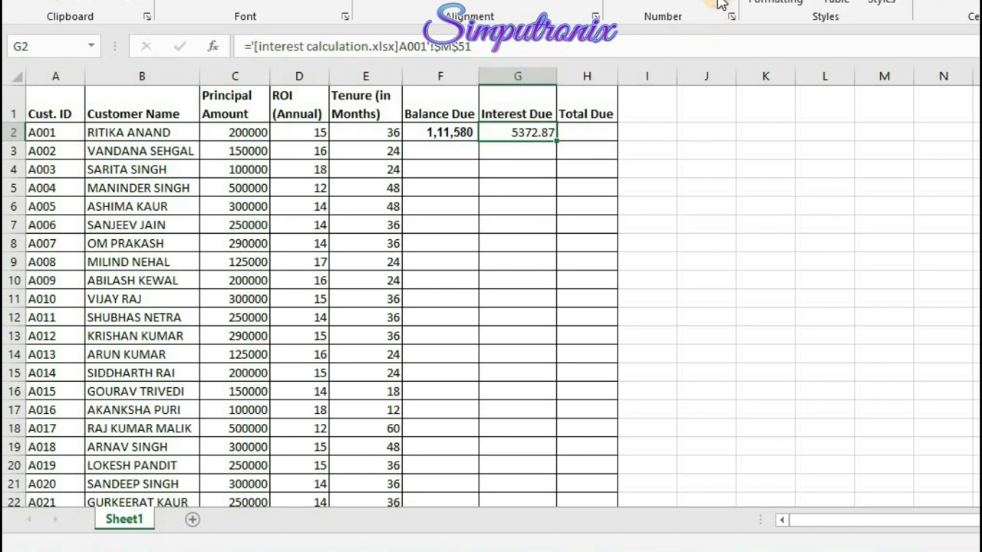
left_click(720, 4)
left_click(721, 5)
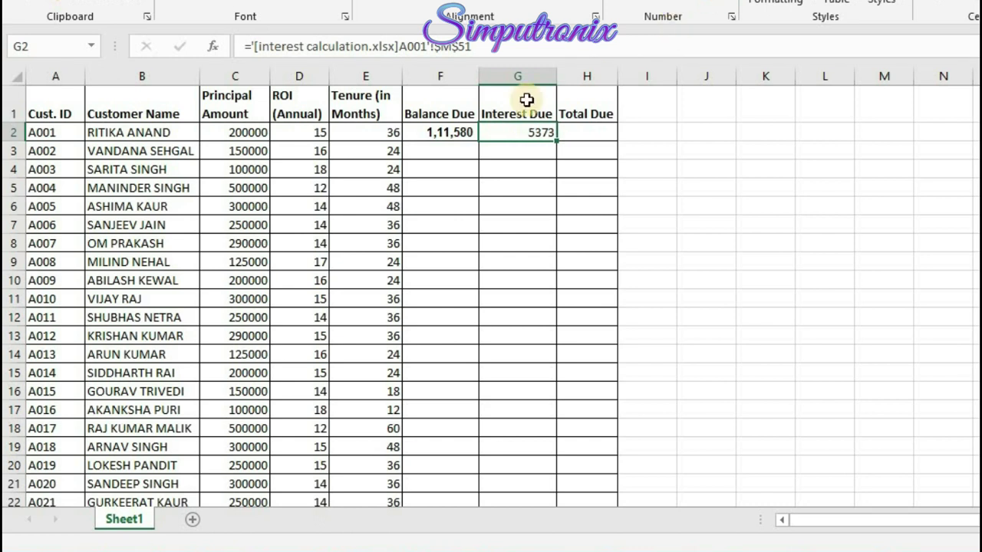
left_click(584, 144)
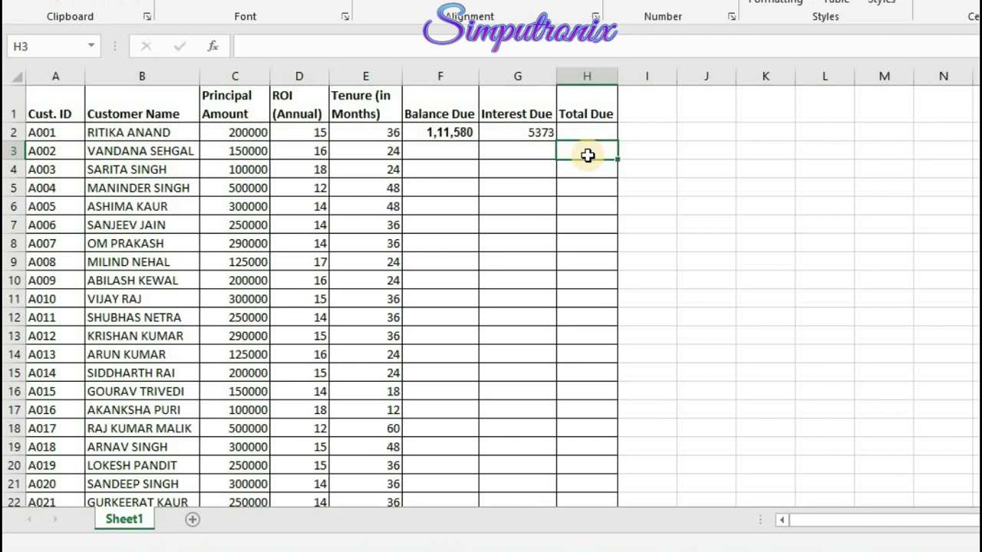
Trace the Interest Due link to its source cell and check its formula.
double_click(530, 132)
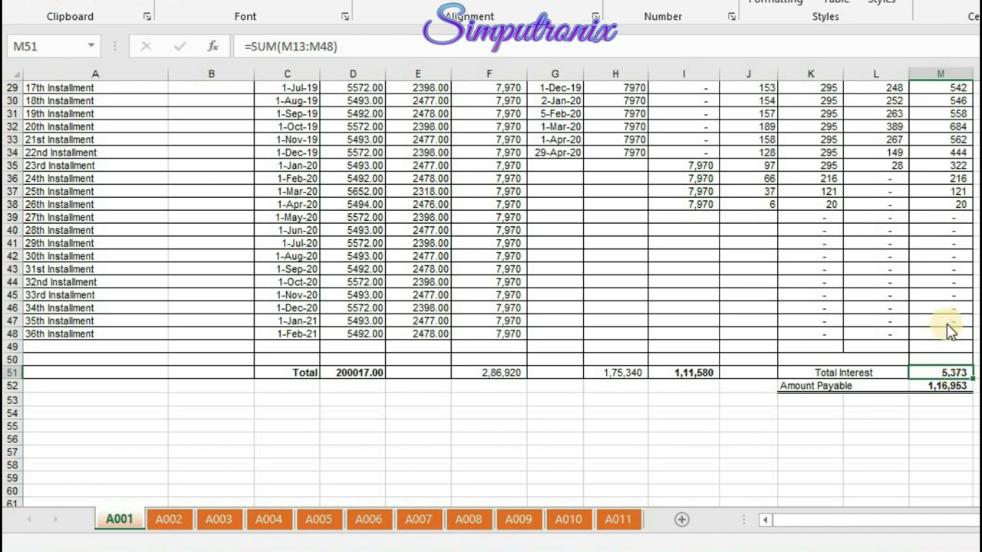
key("ctrl+Tab")
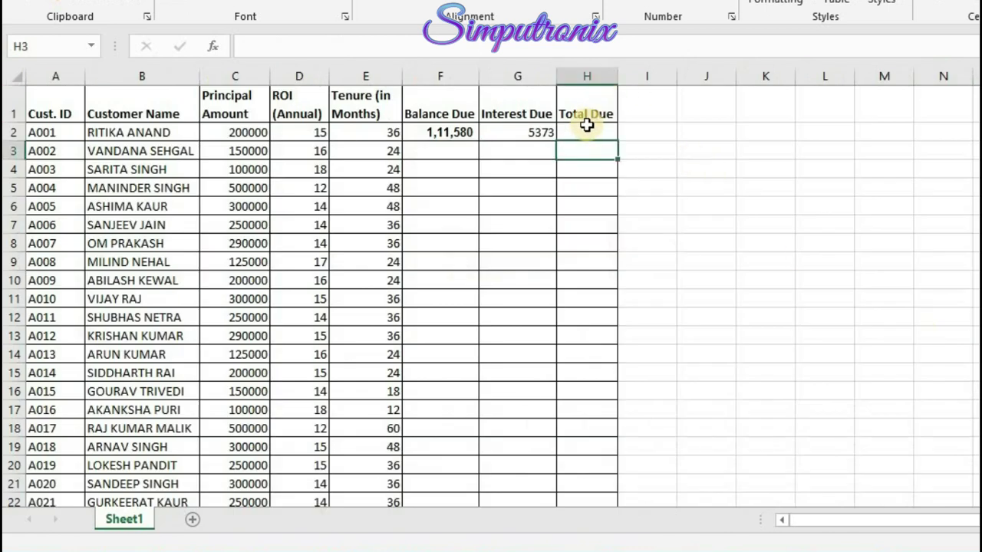
left_click(520, 133)
key("alt+Tab")
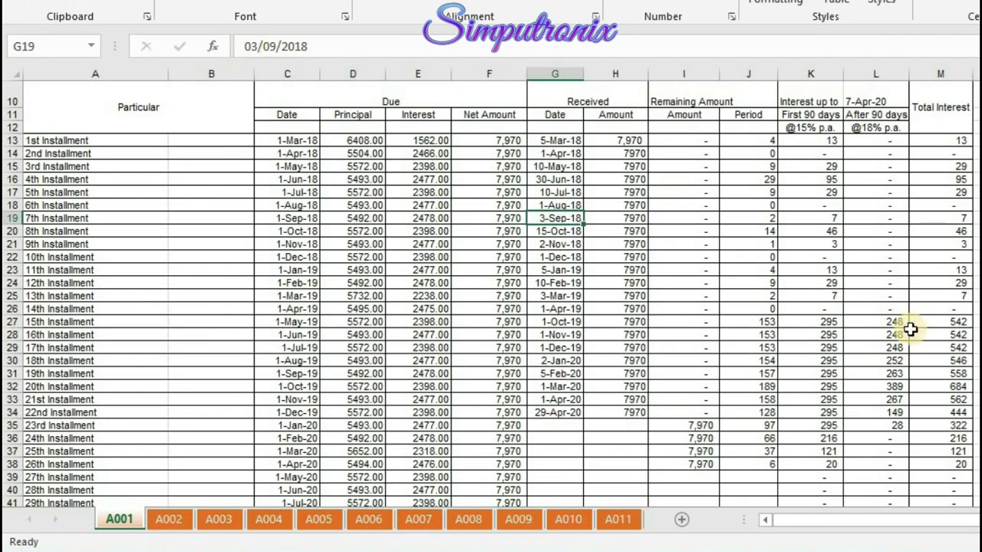
Review the Summary's linked values, then return to the interest calculation workbook.
scroll(972, 340, "down", 3)
scroll(971, 433, "down", 2)
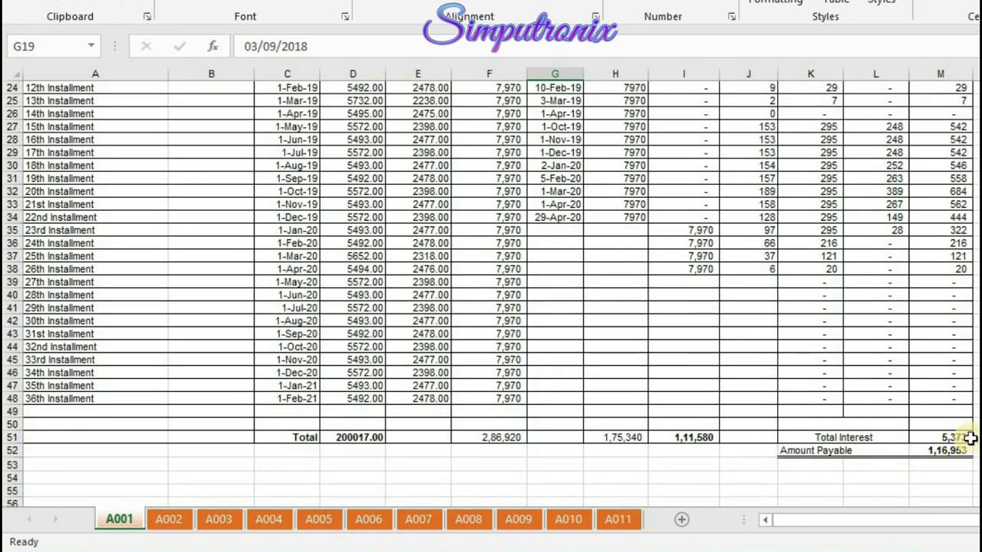
left_click(973, 438)
key("Return")
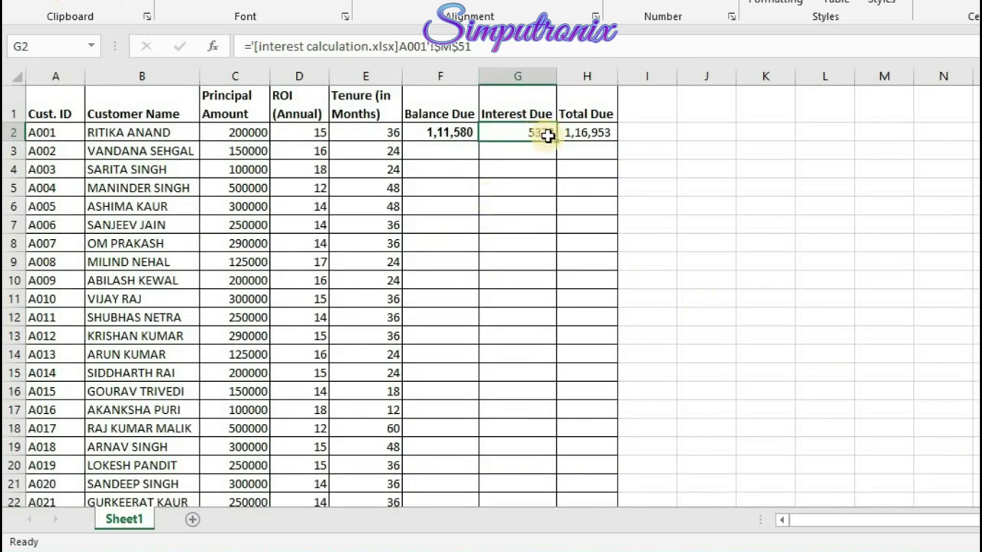
key("alt+Tab")
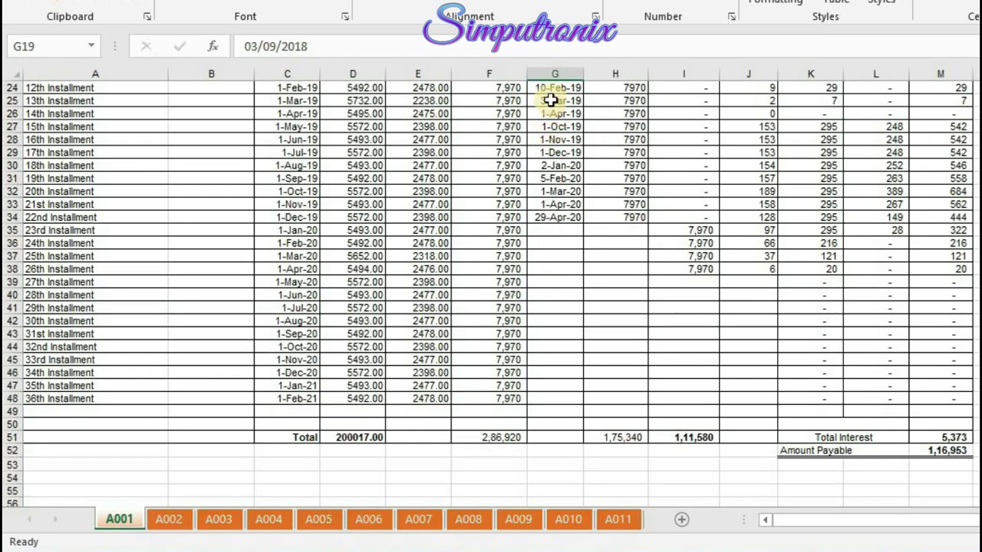
Change the 13th installment's received date to 20-Mar-19, making Interest Due 5429.
left_click(551, 101)
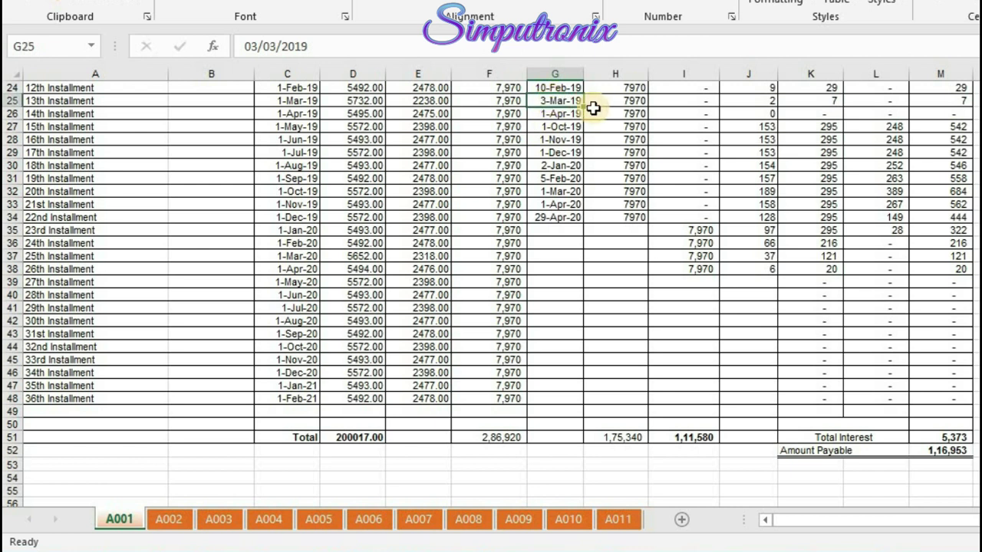
double_click(252, 46)
type("2")
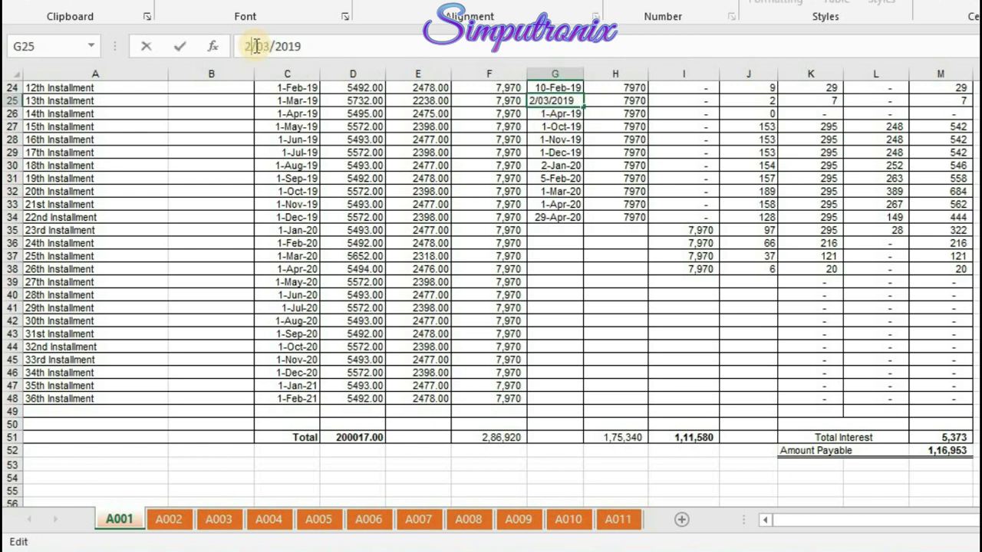
type("0")
key("Return")
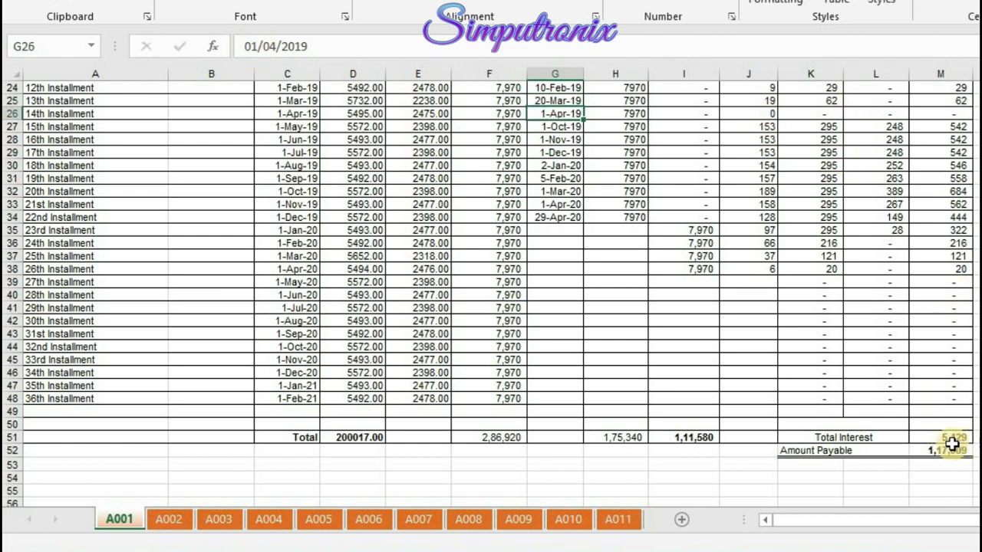
left_click(968, 441)
key("Return")
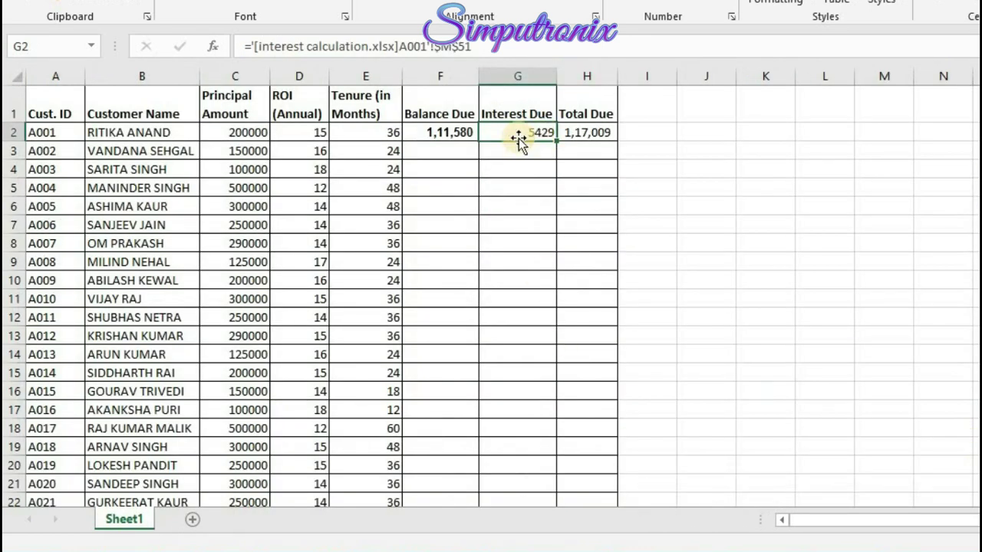
key("ctrl+Tab")
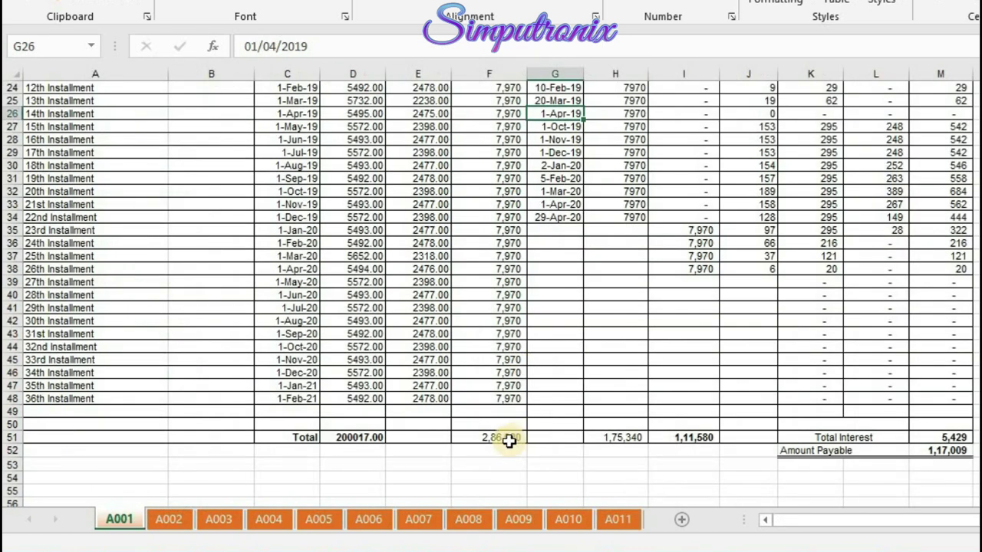
Browse the A002, A003 and later customer sheets, ending on A005.
left_click(170, 520)
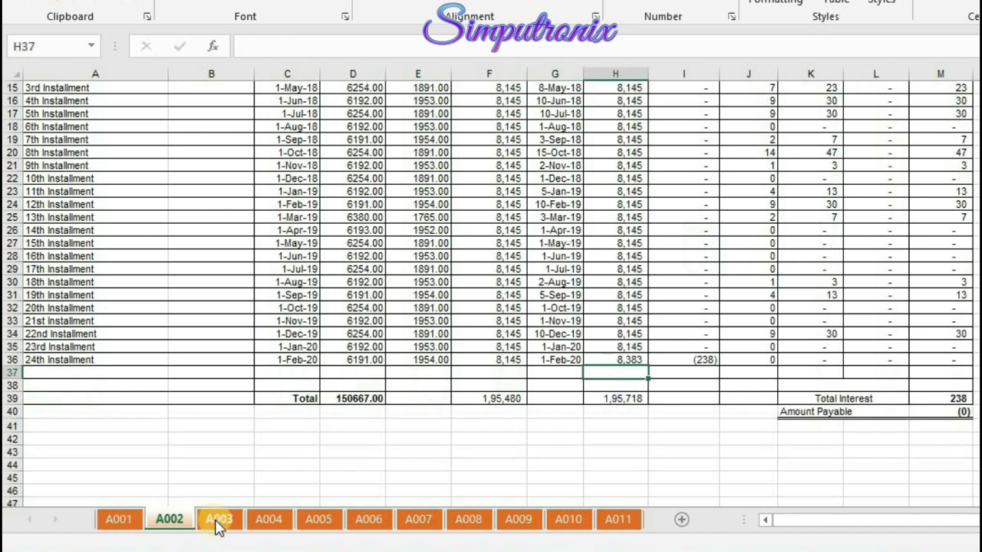
left_click(218, 519)
left_click(268, 519)
left_click(319, 519)
left_click(231, 151)
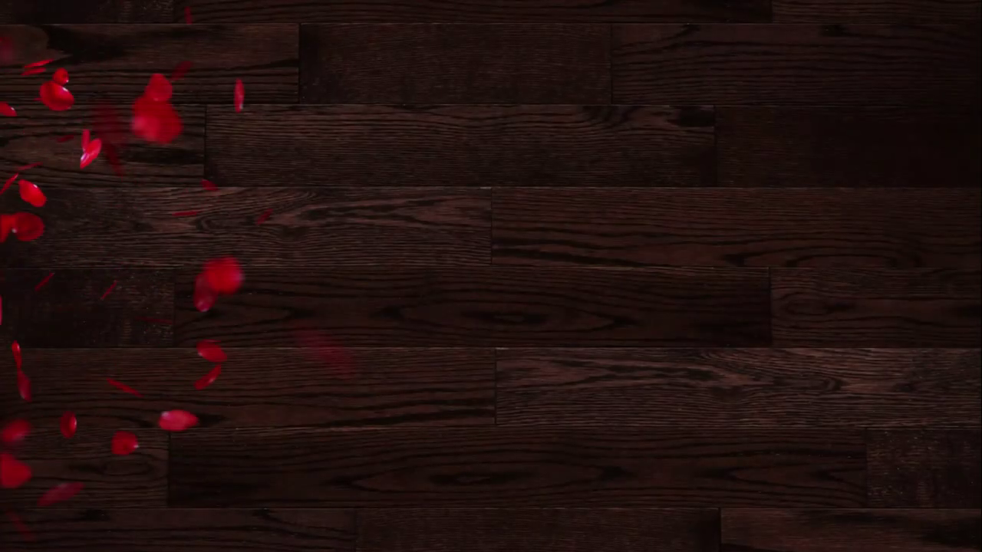